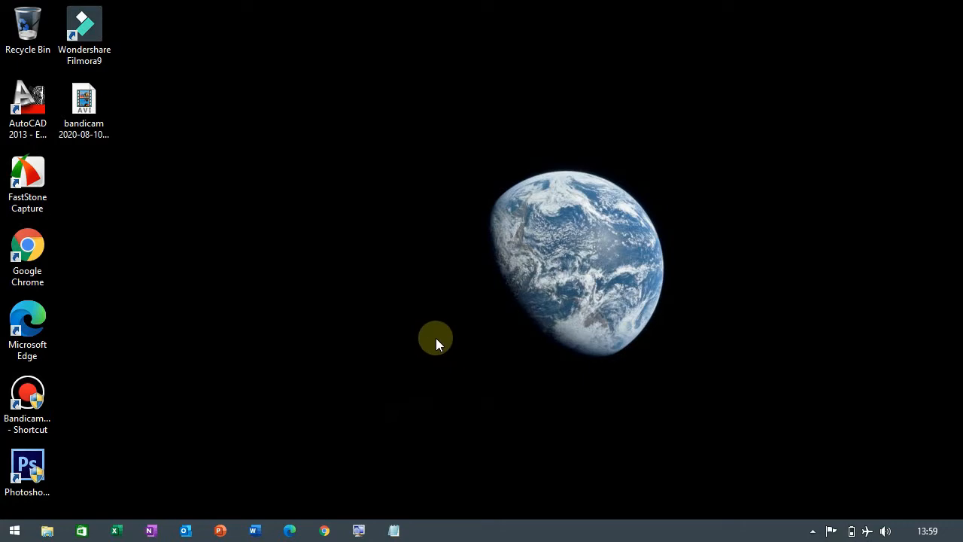
Step: Open the recent document contoh memformat text-jadi.docx in Word
{"action": "left_click", "coordinate": [254, 530]}
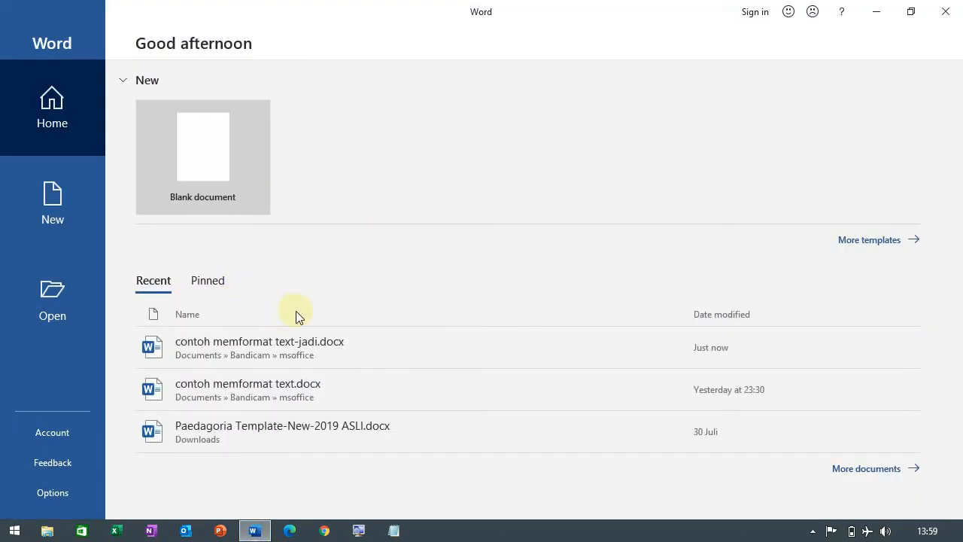
{"action": "left_click", "coordinate": [294, 344]}
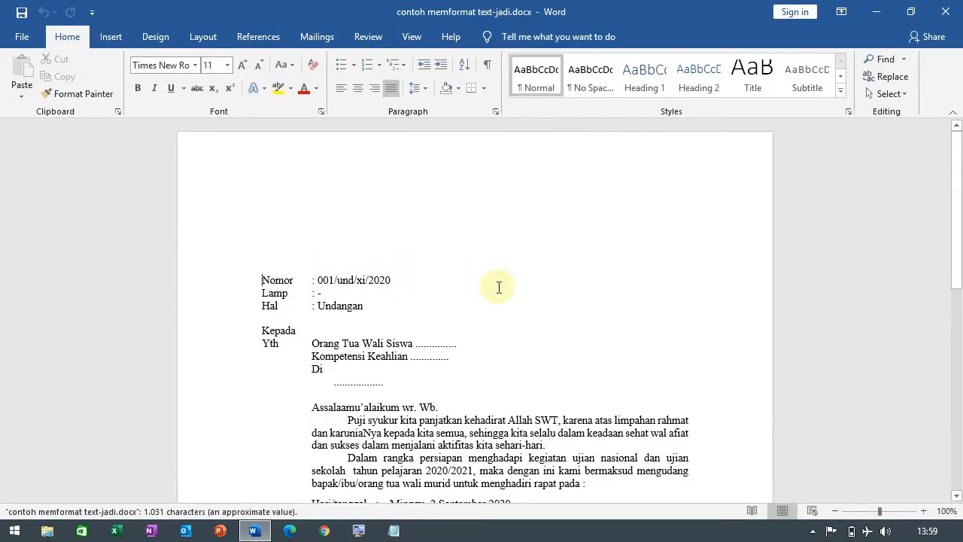
Step: Review the invitation letter from the Nomor lines to the Tembusan list, including the blanks in the recipient block
{"action": "scroll", "coordinate": [498, 287], "scroll_direction": "down", "scroll_amount": 2}
{"action": "scroll", "coordinate": [498, 286], "scroll_direction": "down", "scroll_amount": 2}
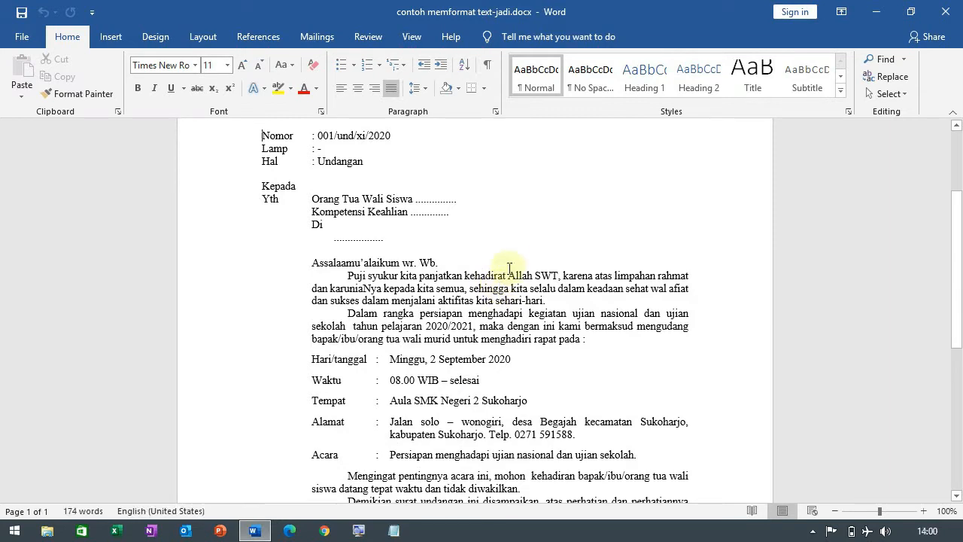
{"action": "scroll", "coordinate": [512, 240], "scroll_direction": "down", "scroll_amount": 3}
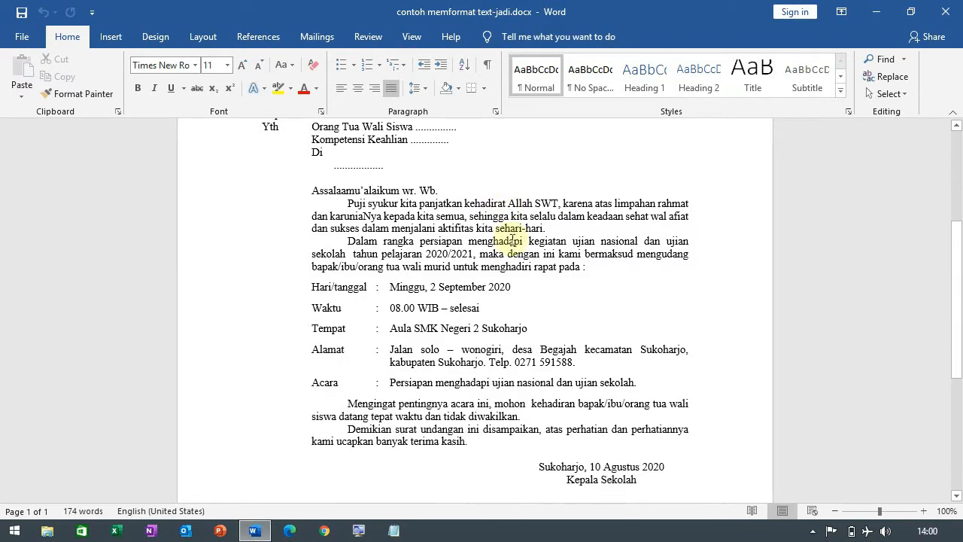
{"action": "scroll", "coordinate": [512, 240], "scroll_direction": "up", "scroll_amount": 4}
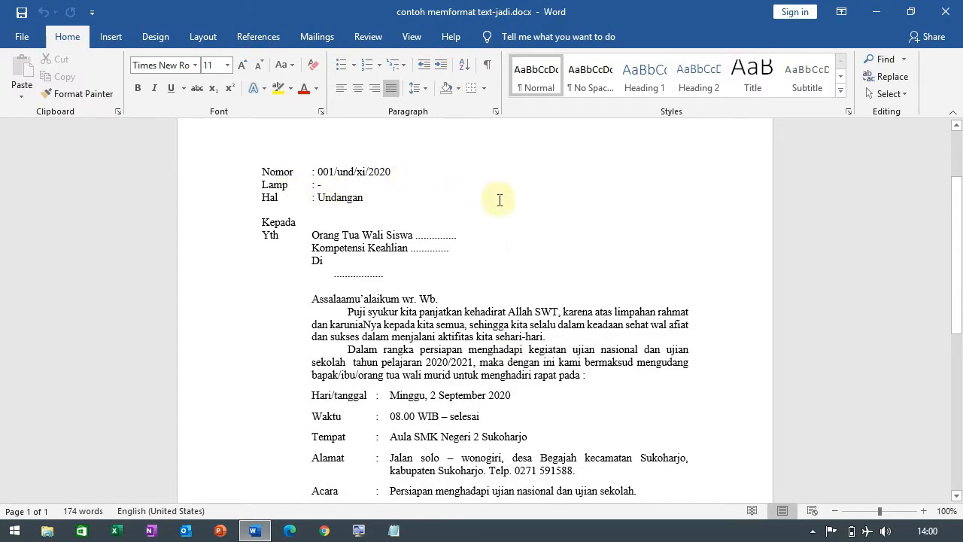
{"action": "scroll", "coordinate": [499, 200], "scroll_direction": "down", "scroll_amount": 1}
{"action": "scroll", "coordinate": [500, 201], "scroll_direction": "down", "scroll_amount": 6}
{"action": "scroll", "coordinate": [500, 205], "scroll_direction": "up", "scroll_amount": 6}
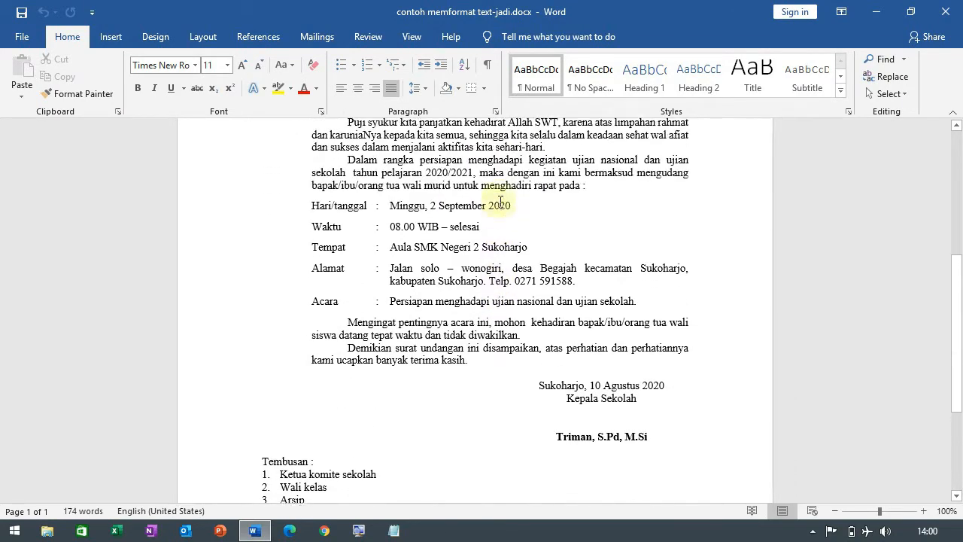
{"action": "scroll", "coordinate": [481, 226], "scroll_direction": "up", "scroll_amount": 2}
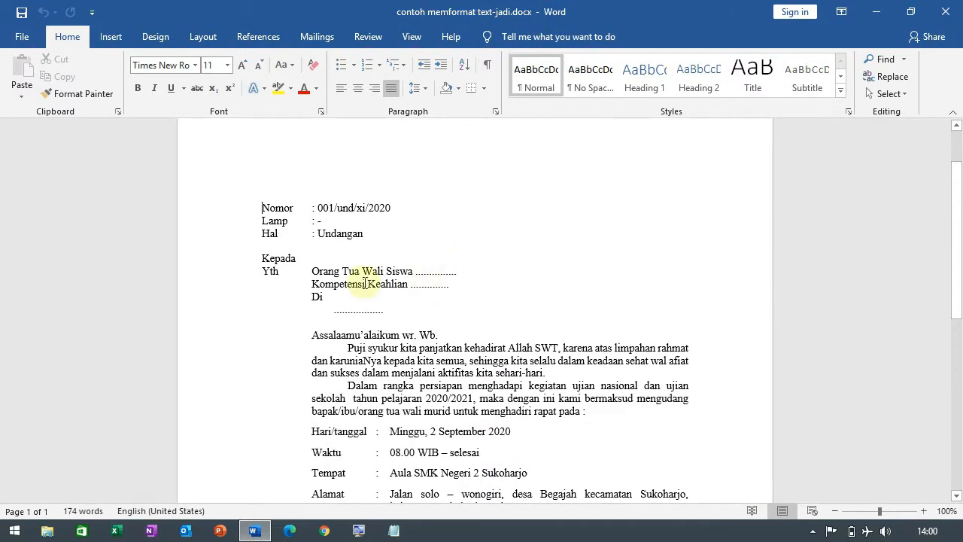
{"action": "scroll", "coordinate": [365, 281], "scroll_direction": "down", "scroll_amount": 1}
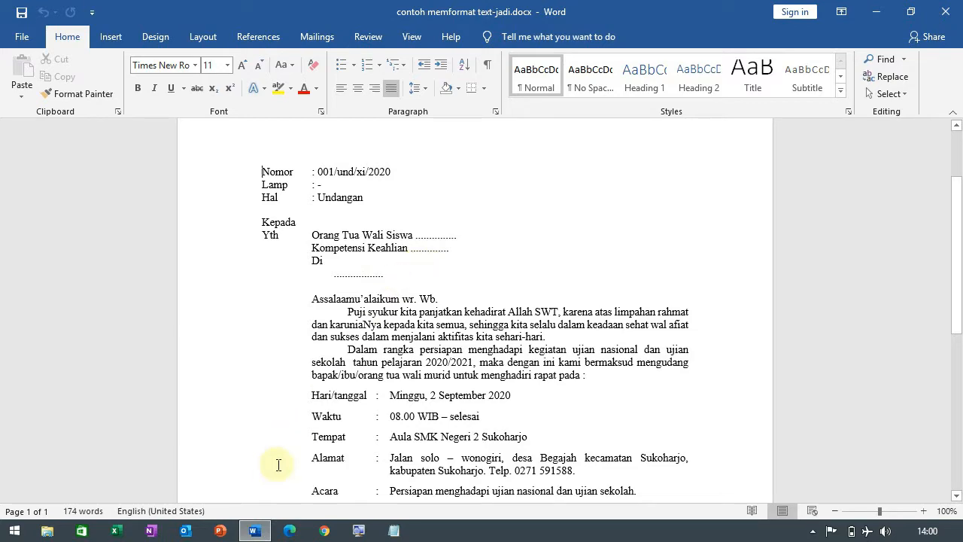
Step: Switch to Excel, open the workbook biodata siswa.xlsx and examine the student data on the biodata2020 sheet
{"action": "left_click", "coordinate": [116, 531]}
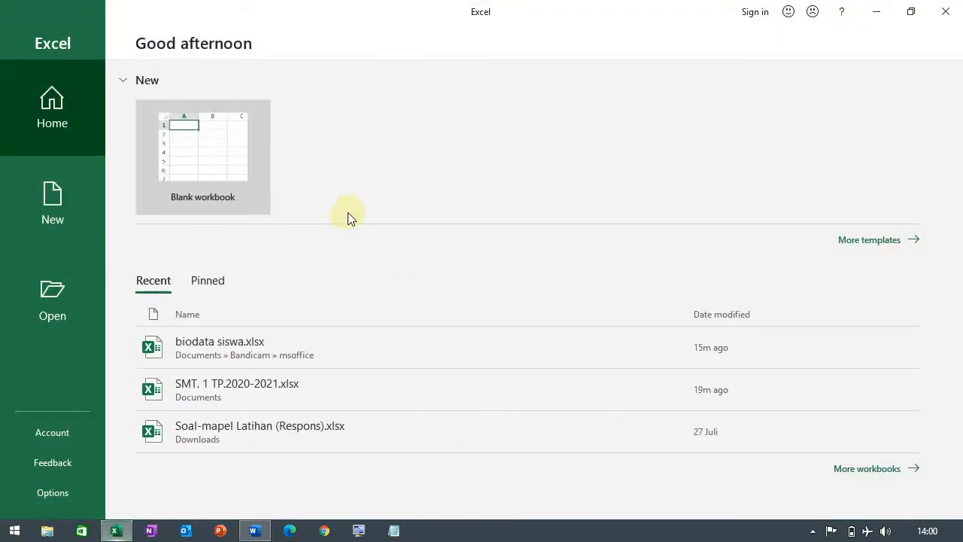
{"action": "left_click", "coordinate": [253, 343]}
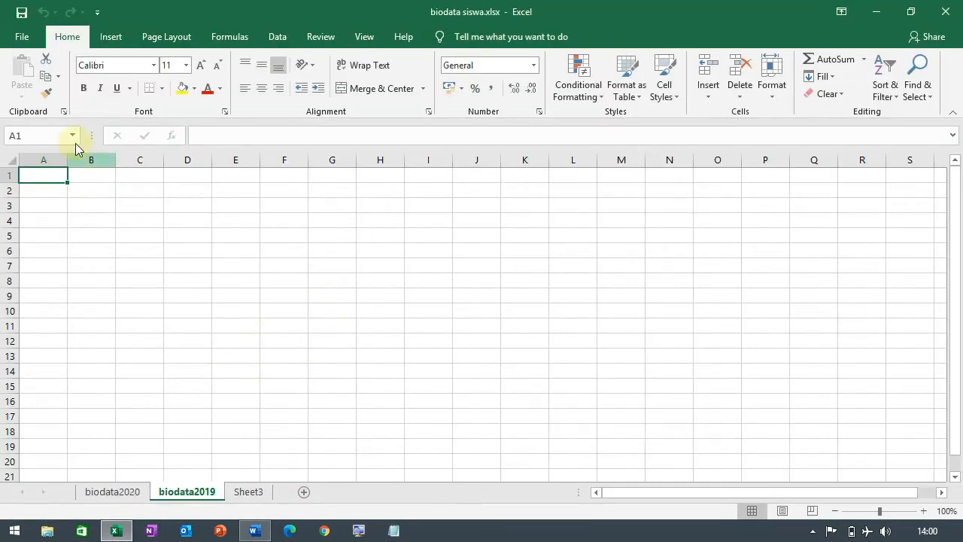
{"action": "left_click", "coordinate": [19, 36]}
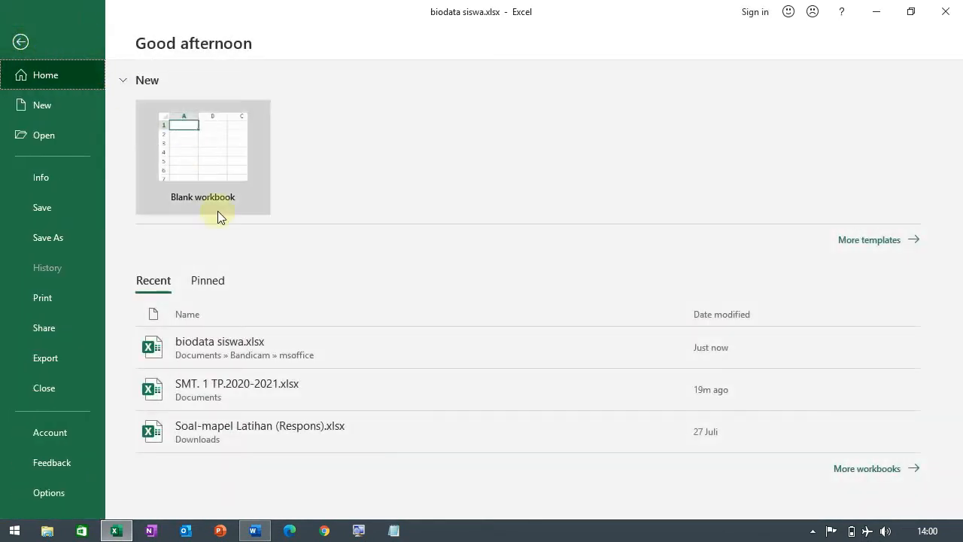
{"action": "left_click", "coordinate": [246, 348]}
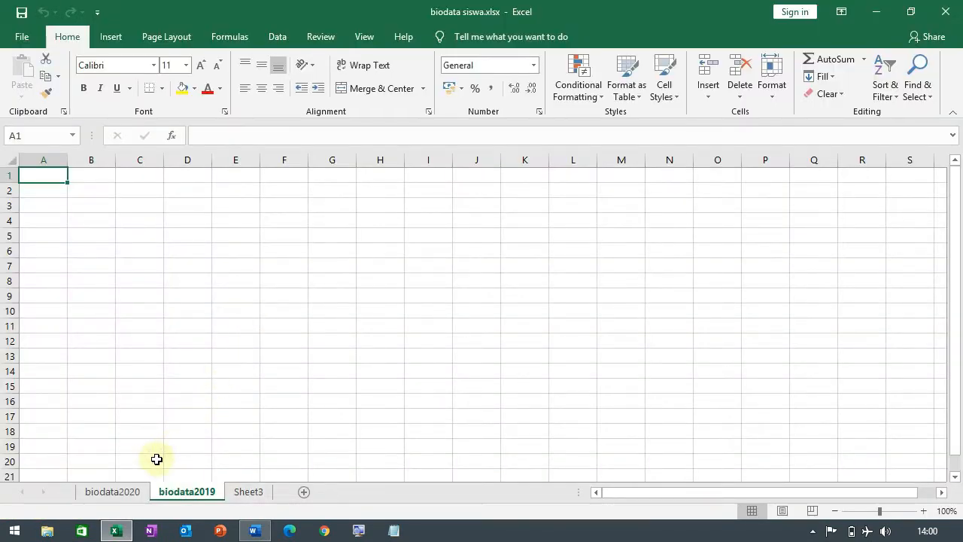
{"action": "left_click", "coordinate": [136, 492]}
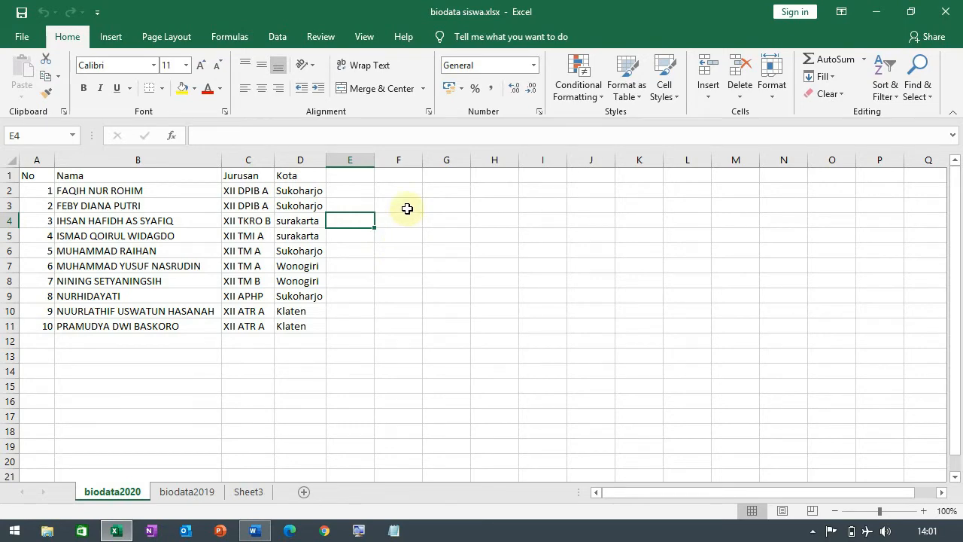
Step: Close the biodata siswa.xlsx workbook in Excel and return to the invitation letter in Word
{"action": "left_click", "coordinate": [253, 530]}
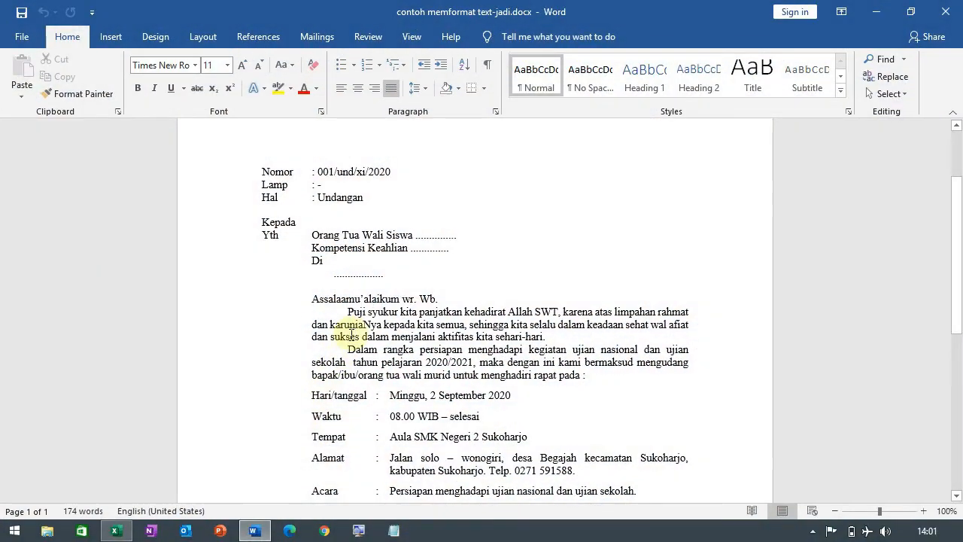
{"action": "left_click", "coordinate": [119, 531]}
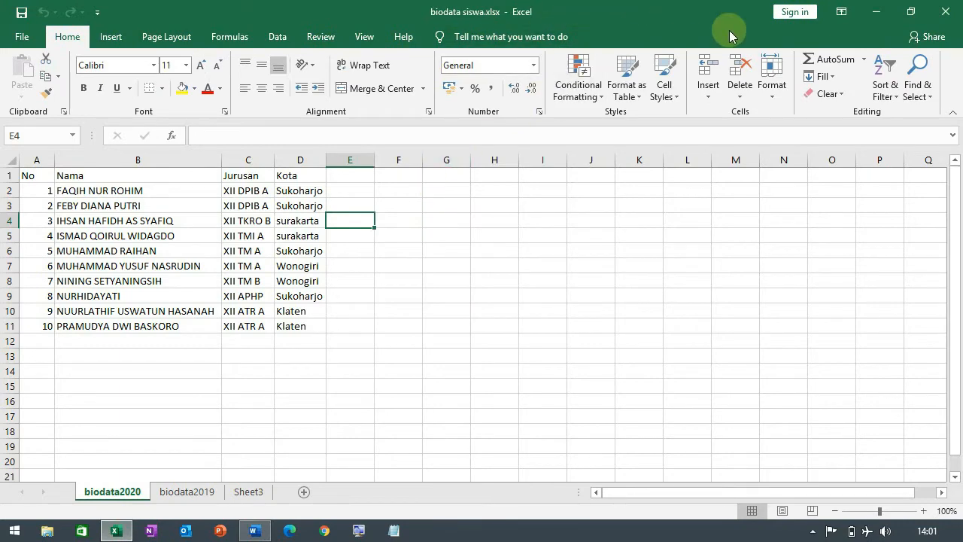
{"action": "left_click", "coordinate": [942, 15]}
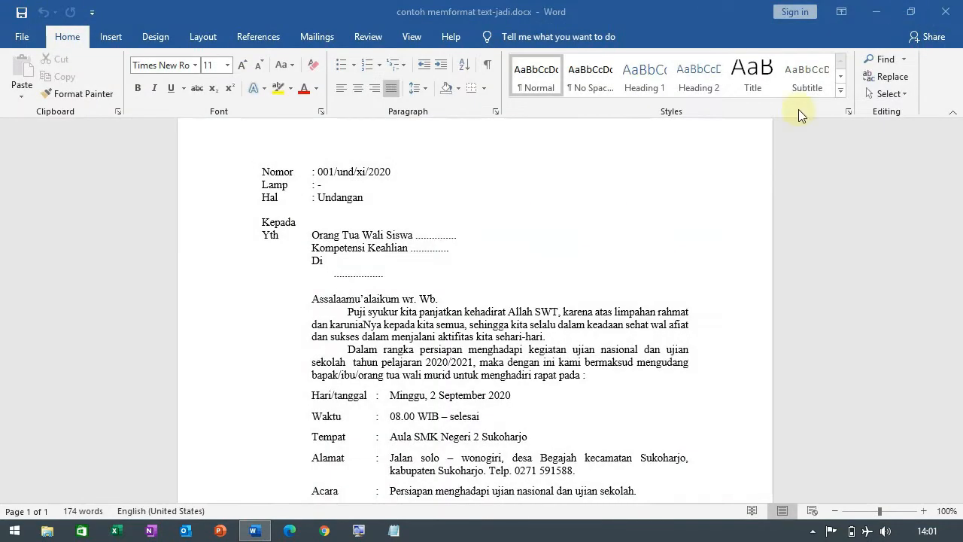
{"action": "left_click", "coordinate": [549, 268]}
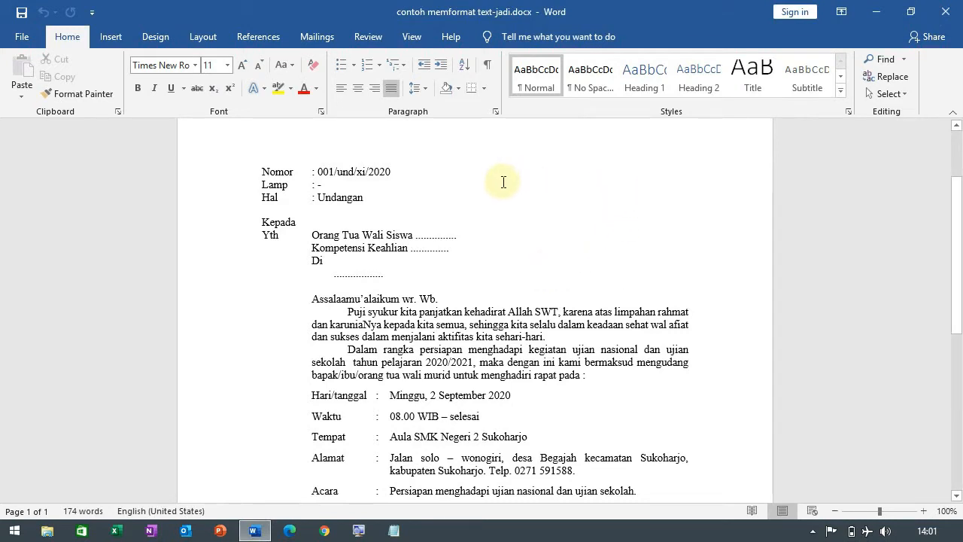
{"action": "scroll", "coordinate": [498, 211], "scroll_direction": "down", "scroll_amount": 6}
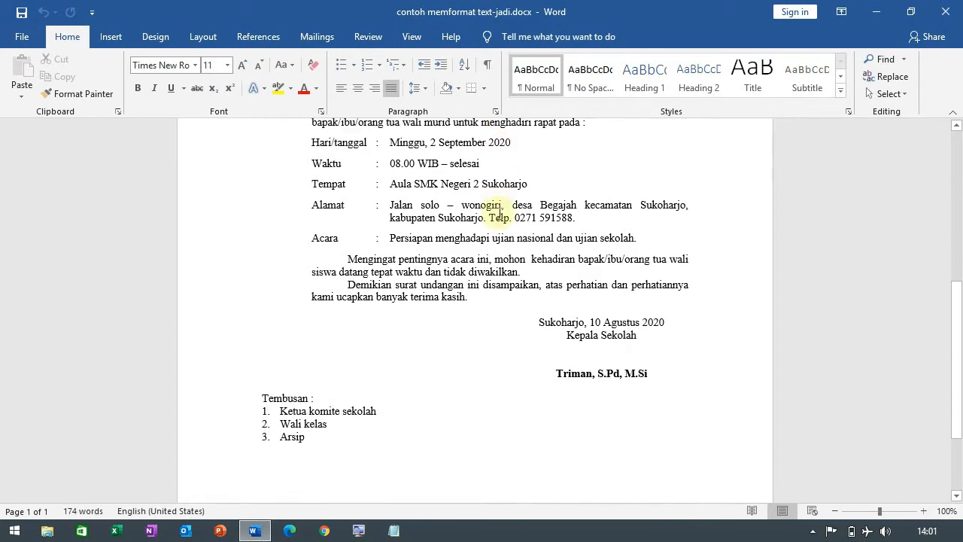
{"action": "scroll", "coordinate": [500, 213], "scroll_direction": "up", "scroll_amount": 6}
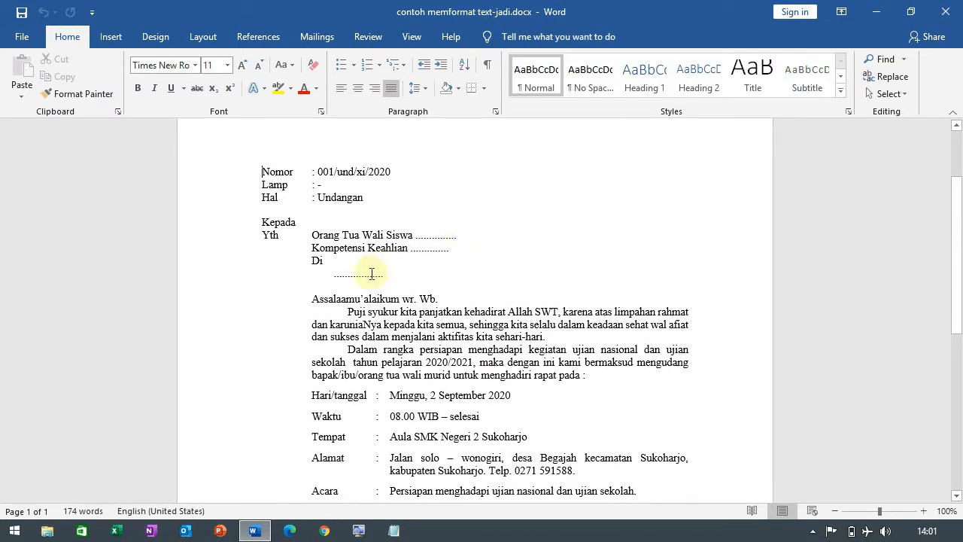
Step: Select mail merge recipients from an existing list, using biodata siswa.xlsx in the Documents > Bandicam > msoffice folder
{"action": "left_click", "coordinate": [502, 222]}
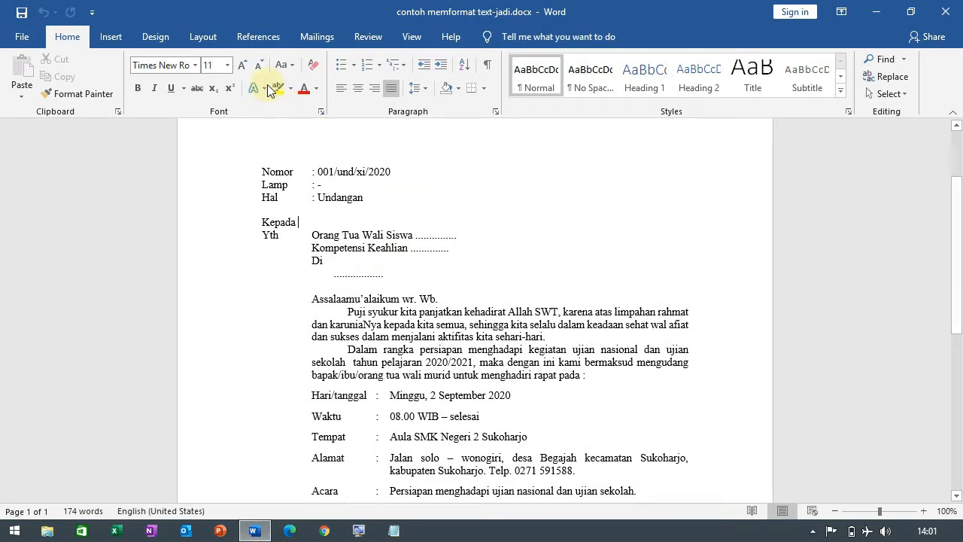
{"action": "left_click", "coordinate": [322, 40]}
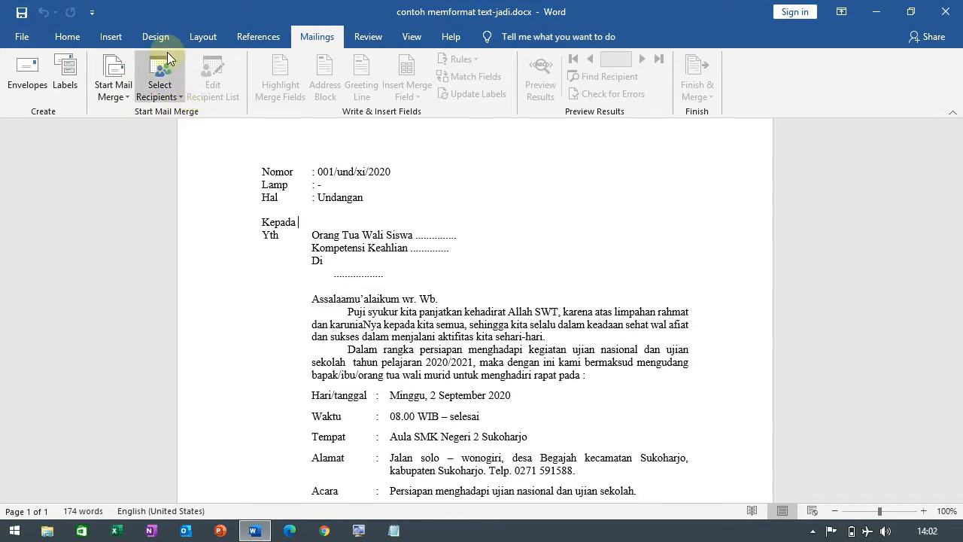
{"action": "left_click", "coordinate": [175, 97]}
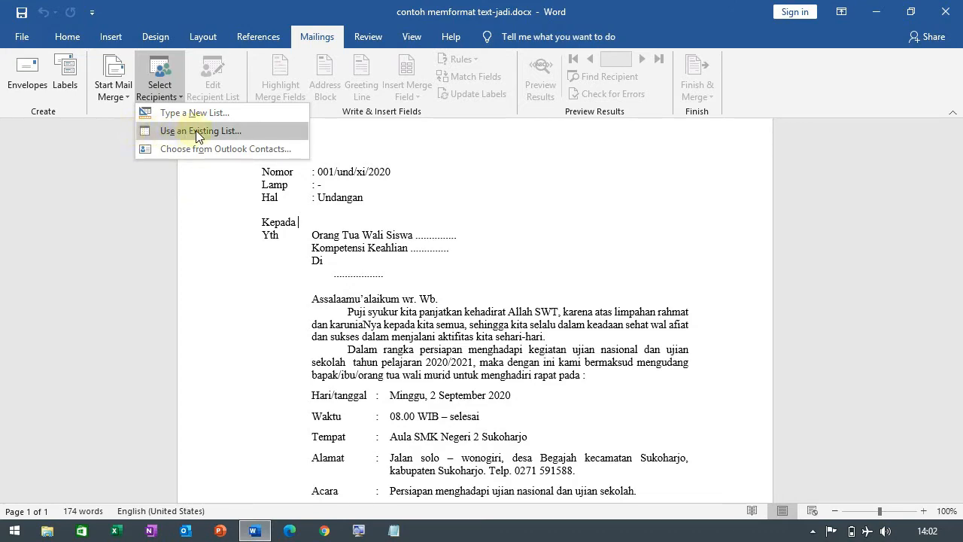
{"action": "left_click", "coordinate": [220, 131]}
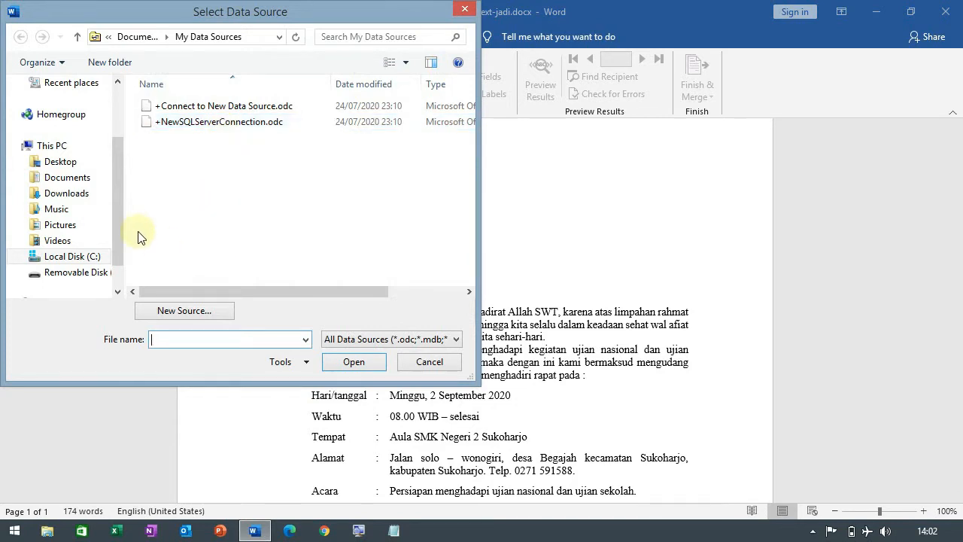
{"action": "left_click", "coordinate": [65, 182]}
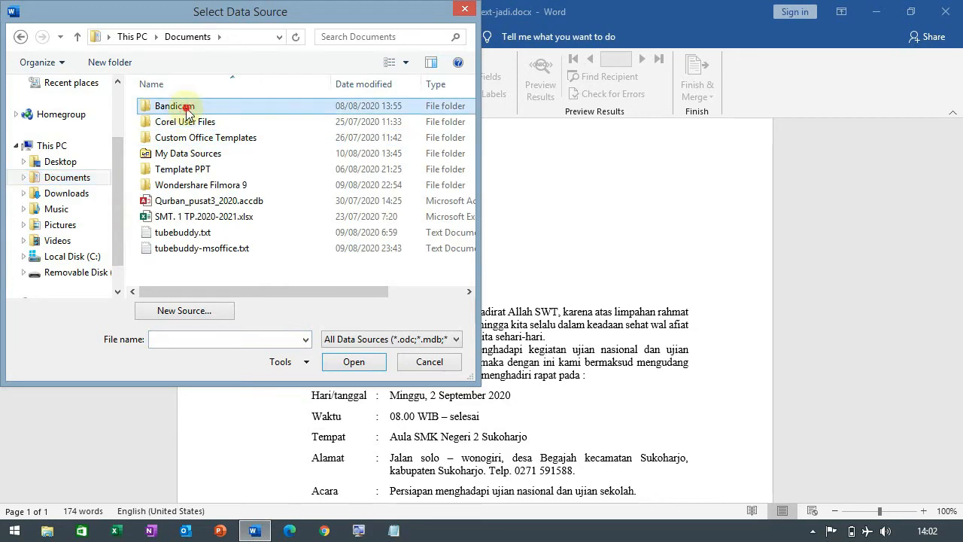
{"action": "double_click", "coordinate": [180, 105]}
{"action": "double_click", "coordinate": [176, 106]}
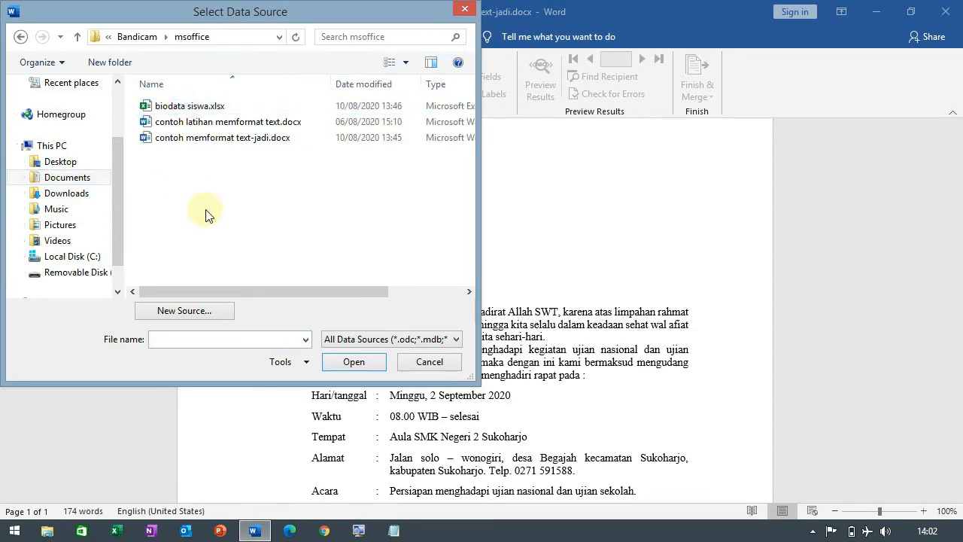
{"action": "left_click", "coordinate": [189, 110]}
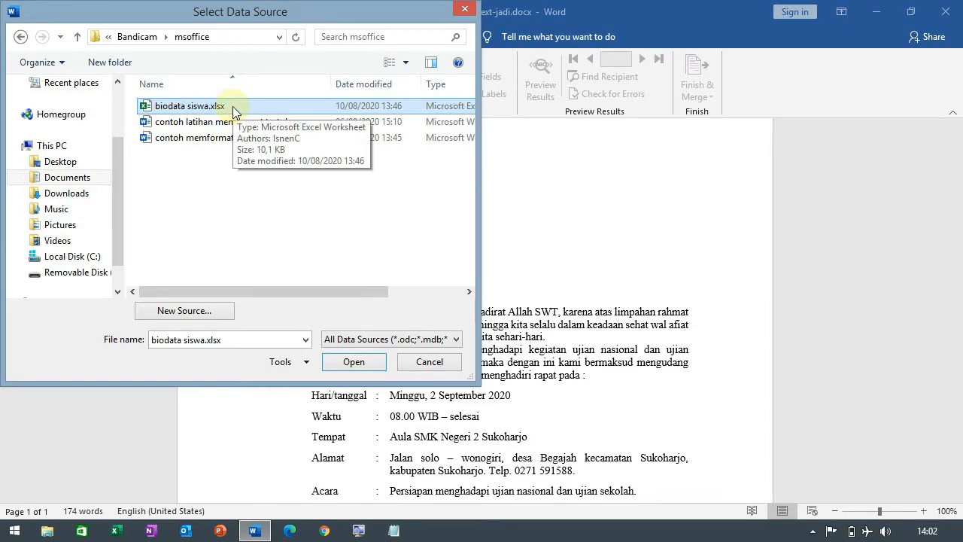
{"action": "left_click", "coordinate": [361, 363]}
{"action": "left_click", "coordinate": [364, 362]}
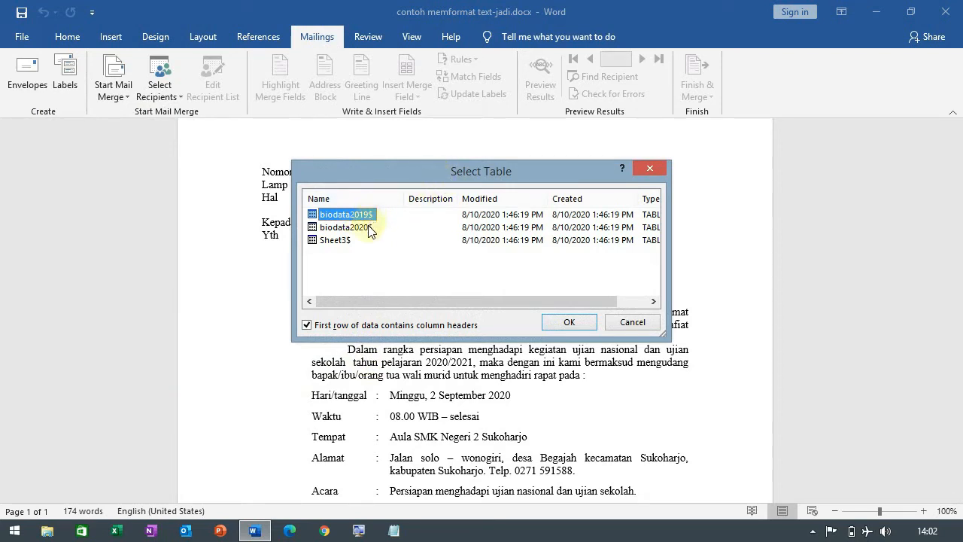
Step: Switch to Excel, open biodata siswa.xlsx as read-only and check the student data on the biodata2020 sheet
{"action": "left_click", "coordinate": [124, 529]}
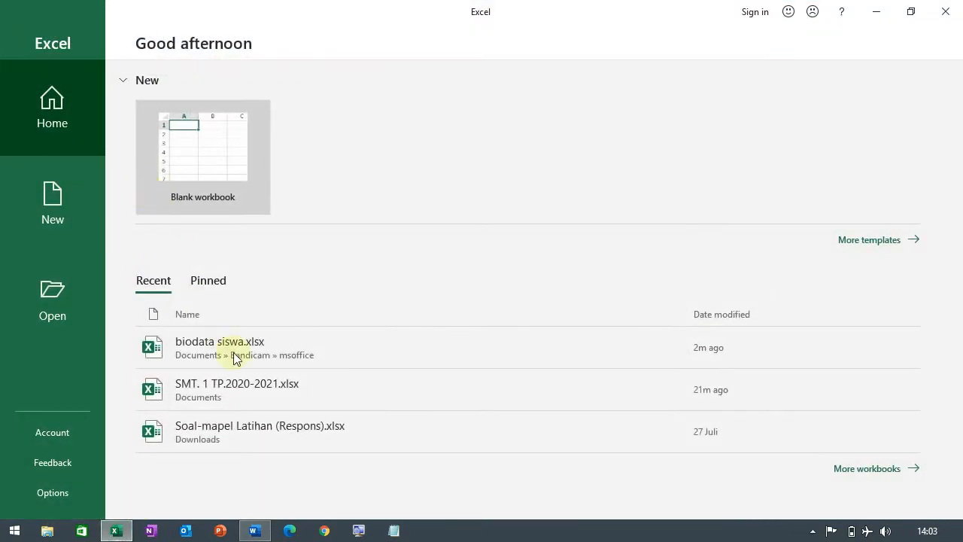
{"action": "left_click", "coordinate": [235, 354]}
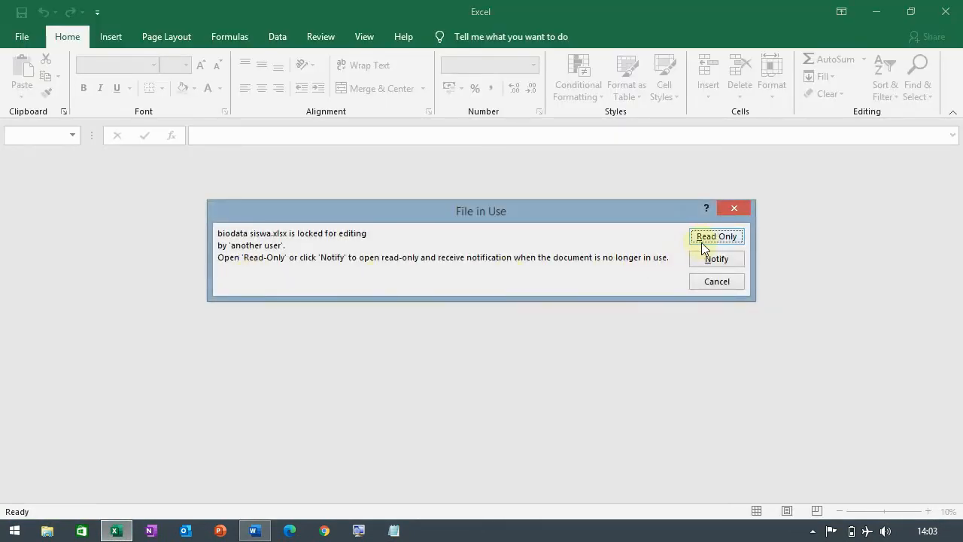
{"action": "left_click", "coordinate": [701, 240]}
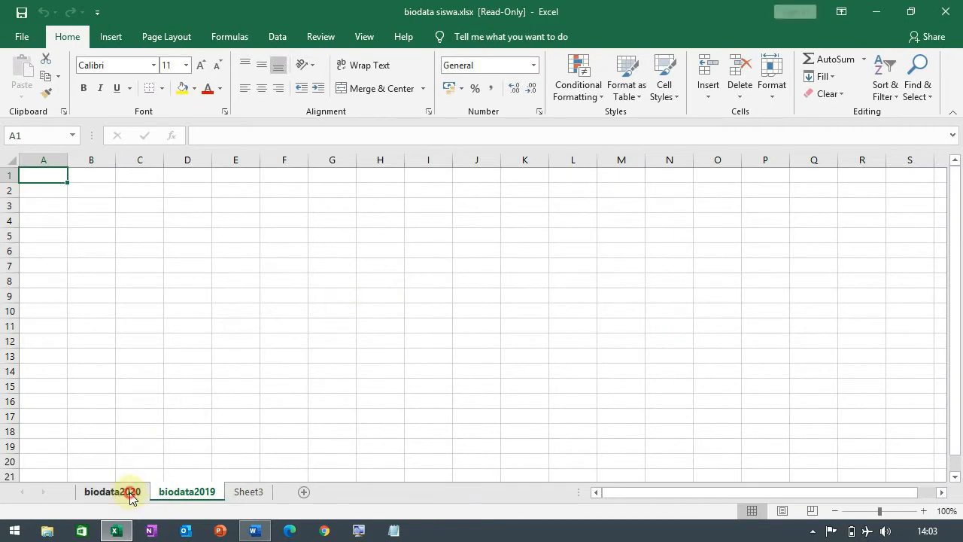
{"action": "left_click", "coordinate": [130, 493]}
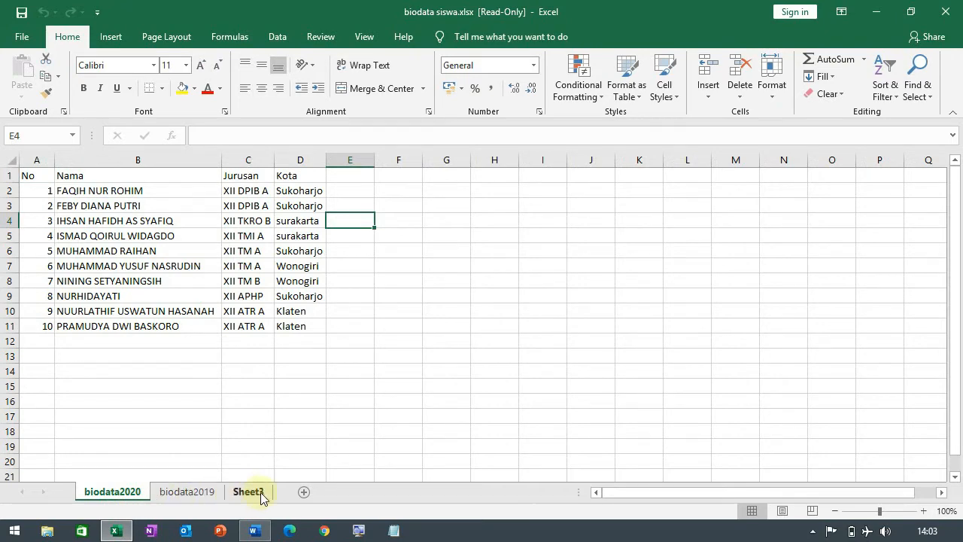
Step: Switch back to Word and use the biodata2020$ table as the mail merge recipient list
{"action": "left_click", "coordinate": [254, 531]}
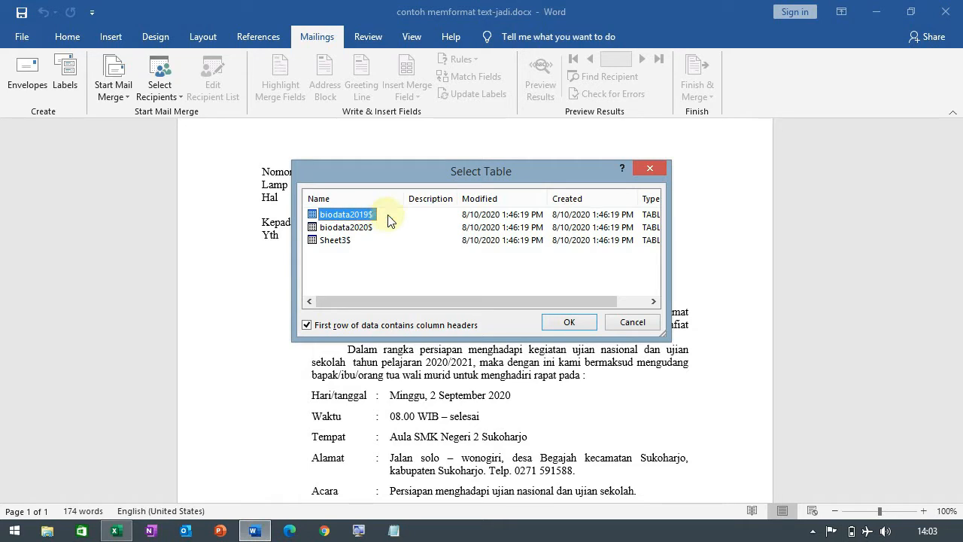
{"action": "left_click", "coordinate": [334, 229]}
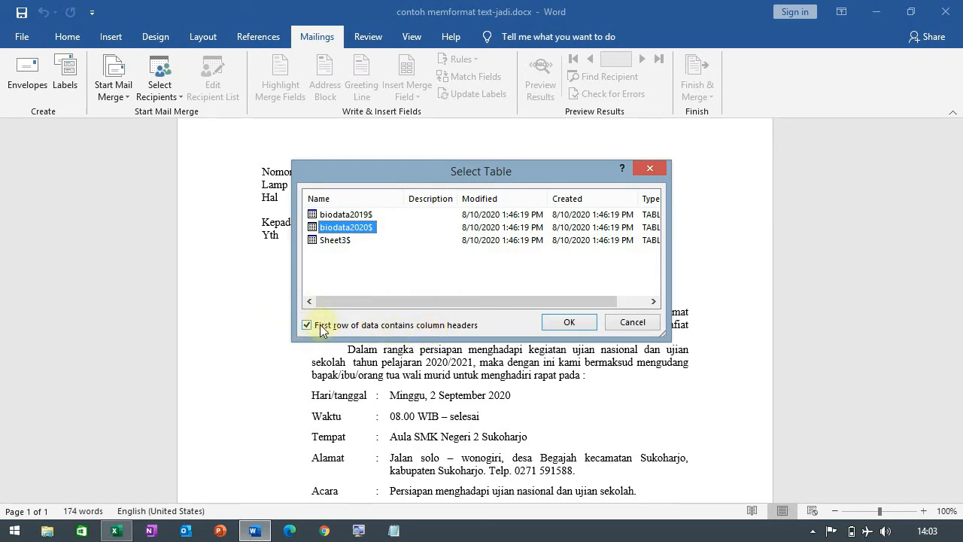
{"action": "left_click", "coordinate": [574, 322]}
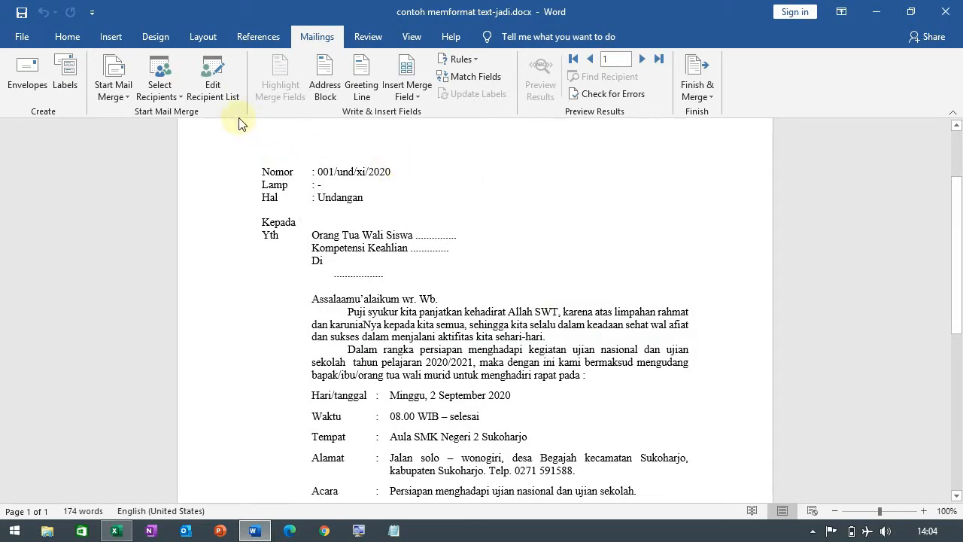
Step: Compare the available merge fields with the No, Nama, Jurusan and Kota column headers on the biodata2020 sheet in Excel
{"action": "left_click", "coordinate": [424, 237]}
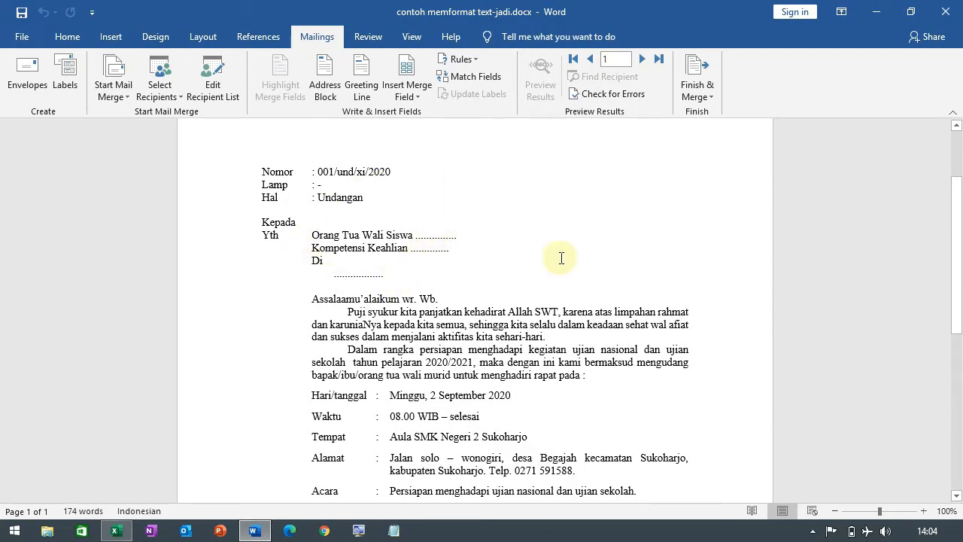
{"action": "left_click", "coordinate": [416, 94]}
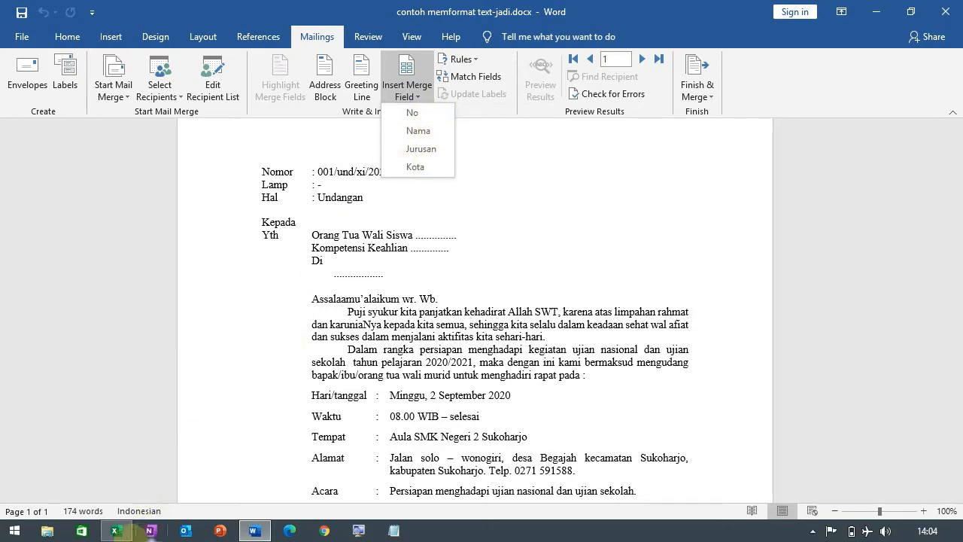
{"action": "left_click", "coordinate": [116, 531]}
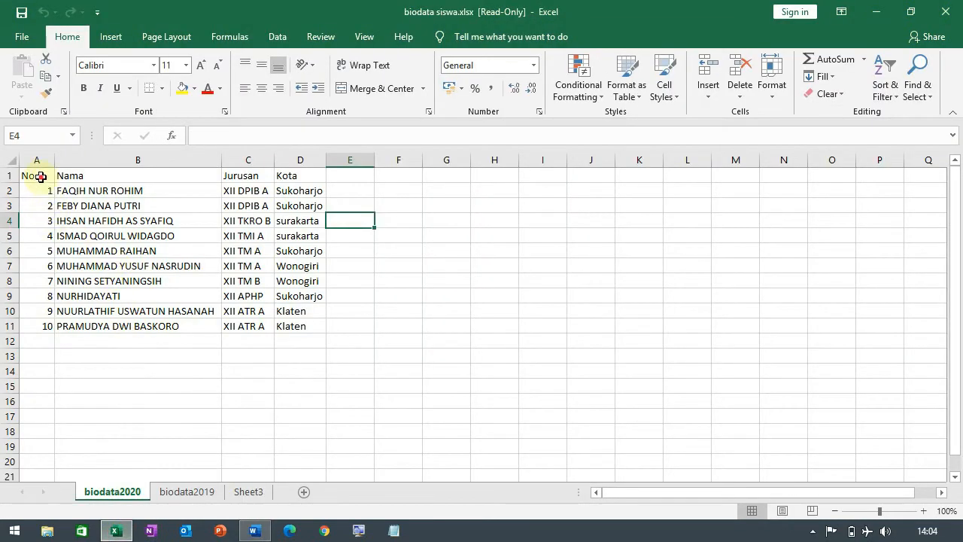
{"action": "left_click", "coordinate": [41, 176]}
{"action": "left_click", "coordinate": [66, 174]}
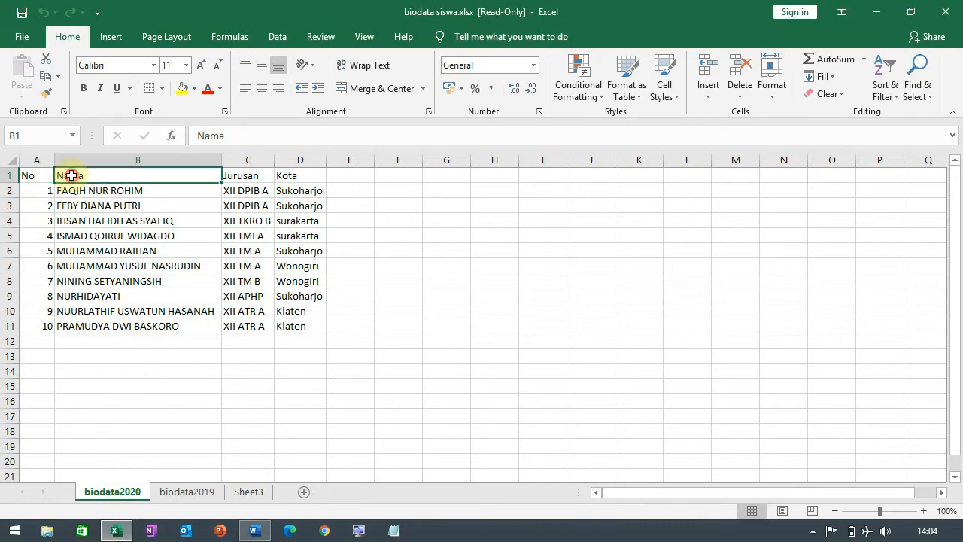
{"action": "left_click", "coordinate": [231, 174]}
{"action": "left_click", "coordinate": [281, 174]}
{"action": "left_click", "coordinate": [250, 179]}
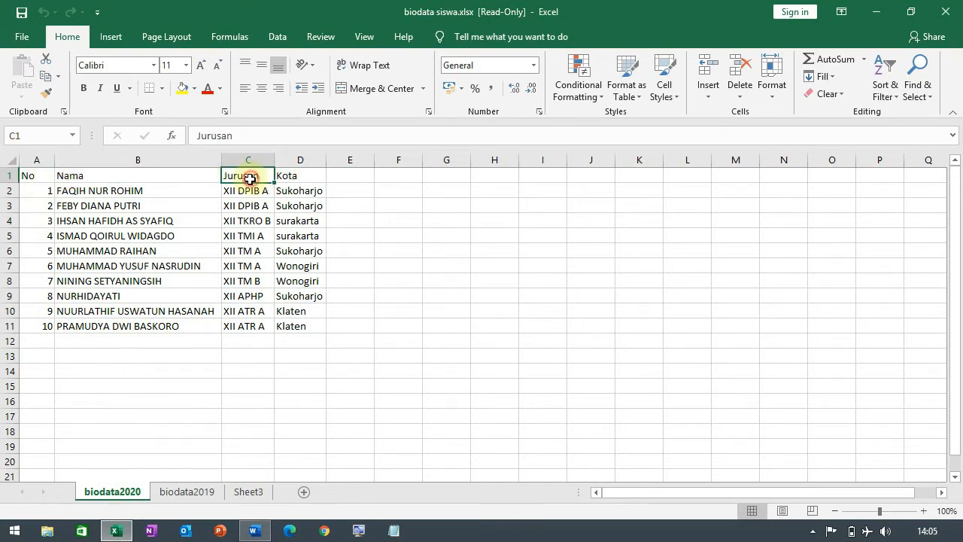
{"action": "left_click", "coordinate": [72, 175]}
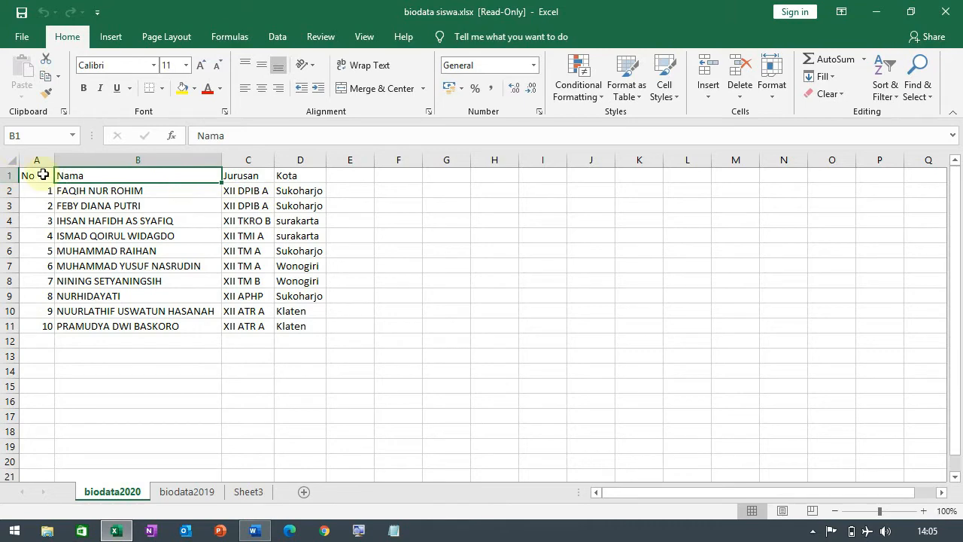
{"action": "left_click", "coordinate": [43, 175]}
{"action": "left_click", "coordinate": [94, 169]}
{"action": "left_click", "coordinate": [232, 175]}
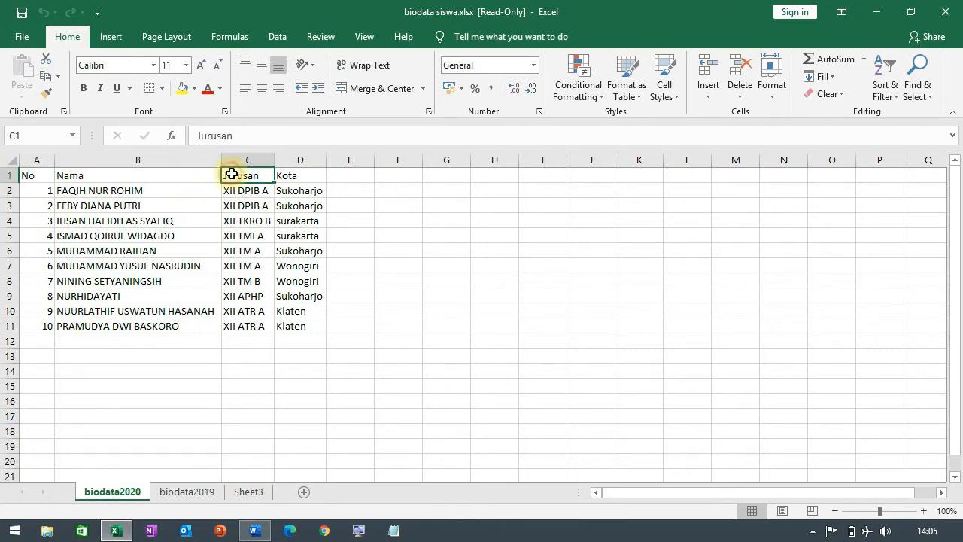
Step: Switch back to Word and replace the dotted placeholder after "Orang Tua Wali Siswa" with the Nama merge field
{"action": "left_click", "coordinate": [256, 531]}
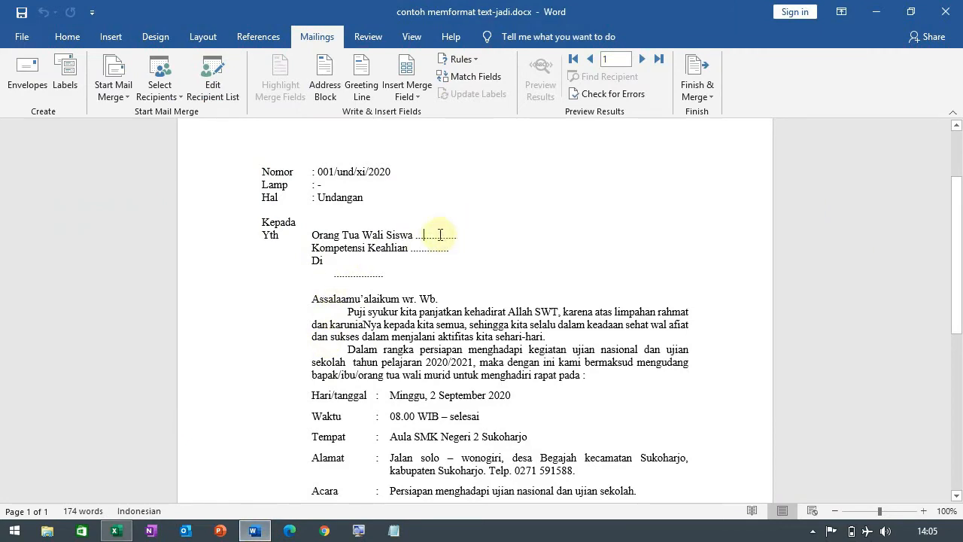
{"action": "left_click", "coordinate": [425, 236]}
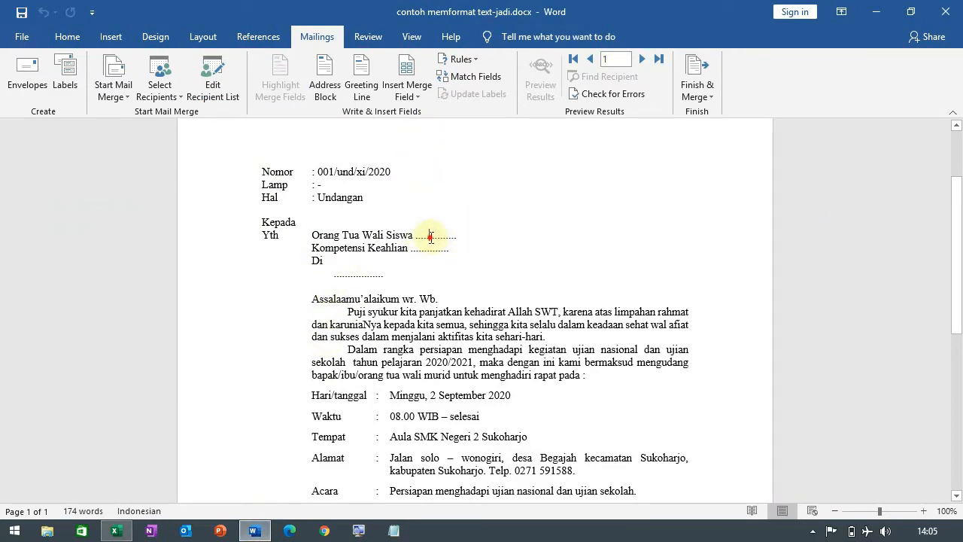
{"action": "left_click_drag", "start_coordinate": [430, 237], "coordinate": [461, 237]}
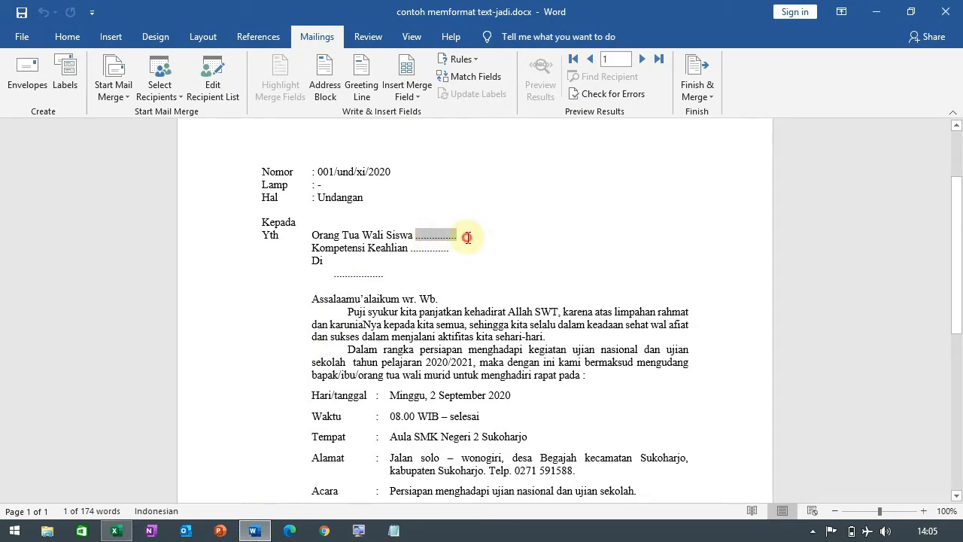
{"action": "left_click", "coordinate": [468, 237]}
{"action": "key", "text": "BackSpace"}
{"action": "key", "text": "BackSpace"}
{"action": "key", "text": "BackSpace"}
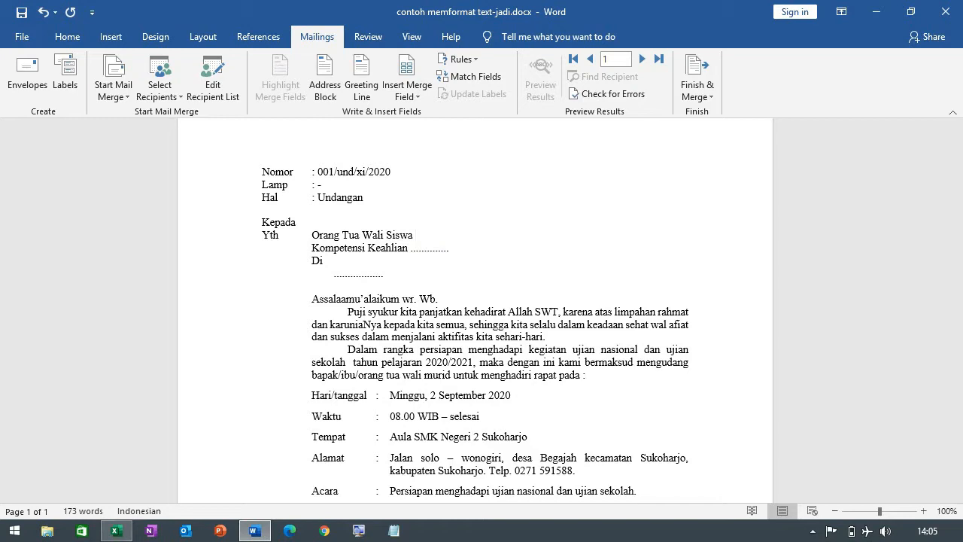
{"action": "left_click", "coordinate": [415, 96]}
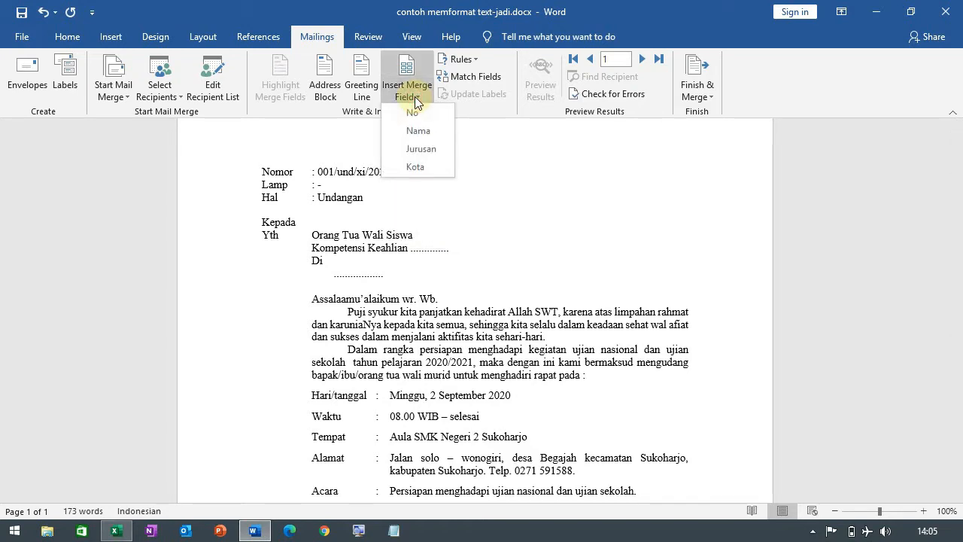
{"action": "left_click", "coordinate": [430, 132]}
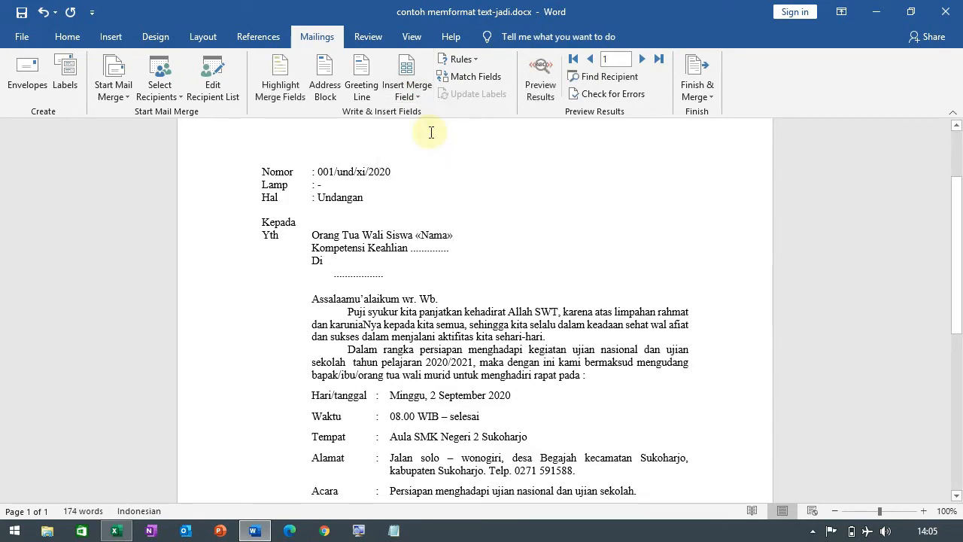
Step: Replace the dotted placeholder after "Kompetensi Keahlian" with the Jurusan merge field
{"action": "double_click", "coordinate": [426, 248]}
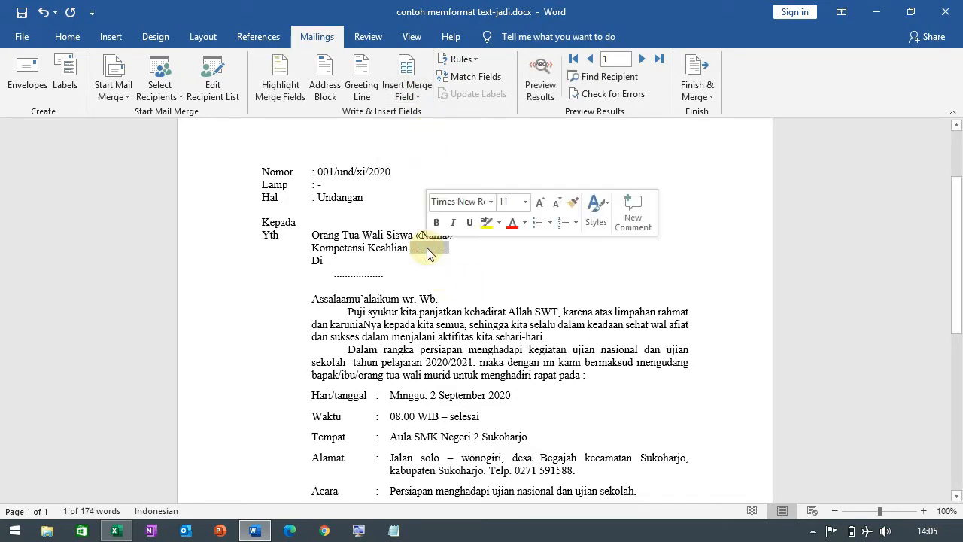
{"action": "left_click", "coordinate": [412, 94]}
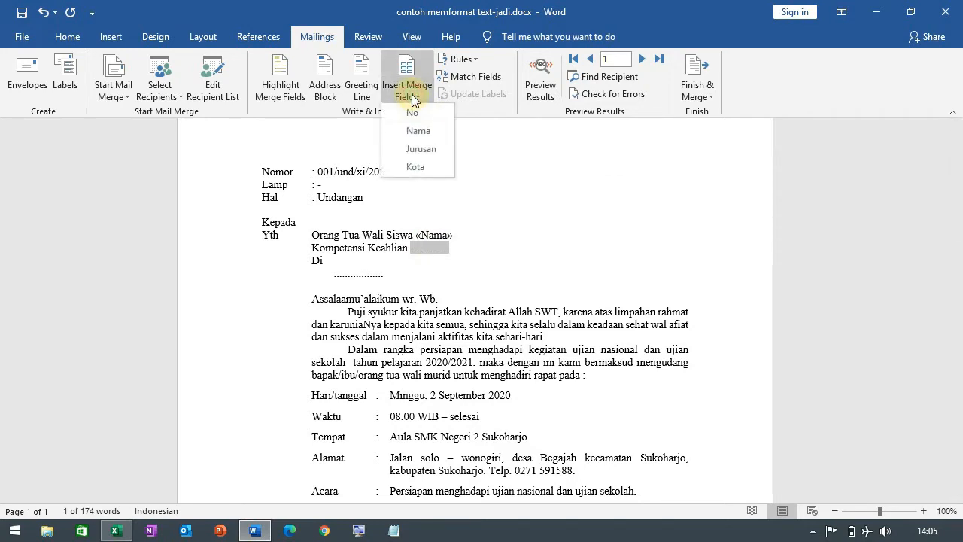
{"action": "left_click", "coordinate": [421, 148]}
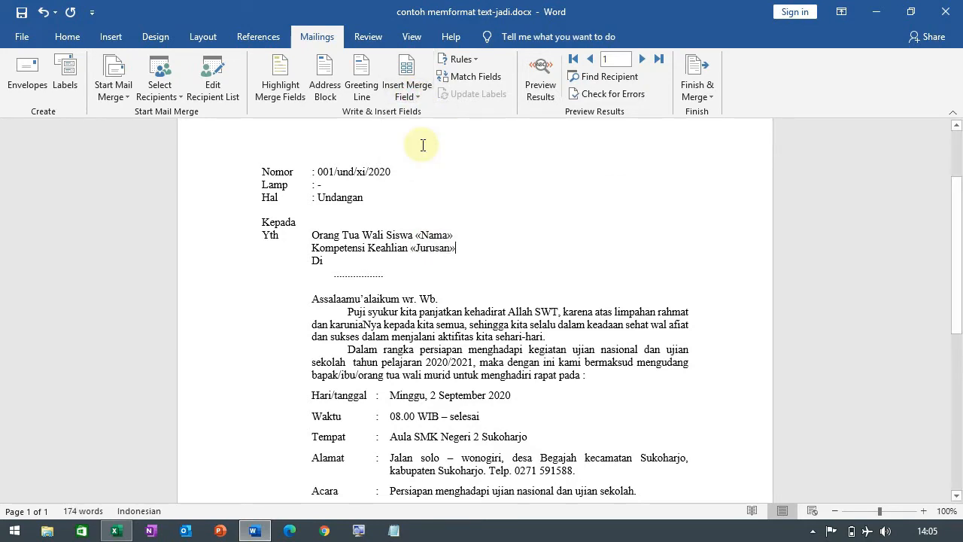
Step: Replace the dotted placeholder below "Di" with the Kota merge field
{"action": "double_click", "coordinate": [357, 276]}
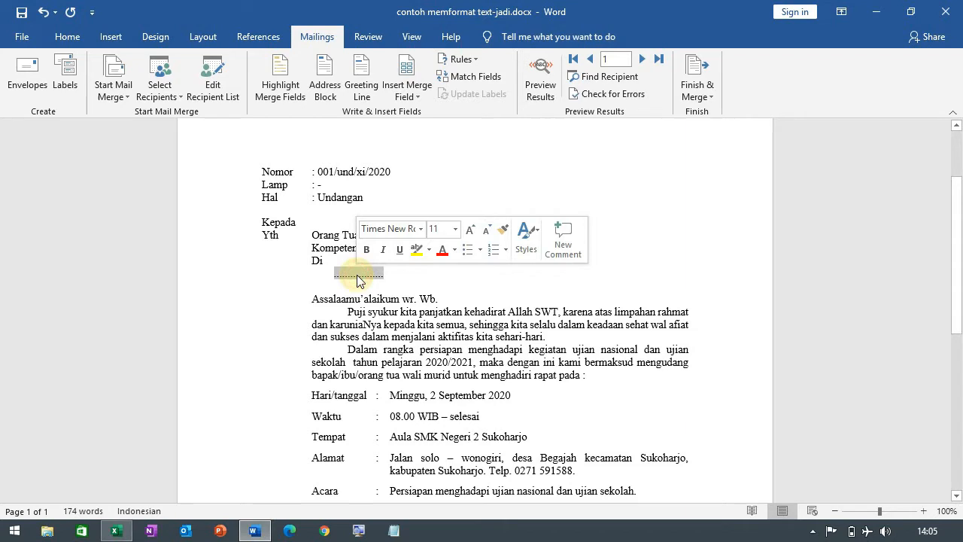
{"action": "left_click", "coordinate": [418, 96]}
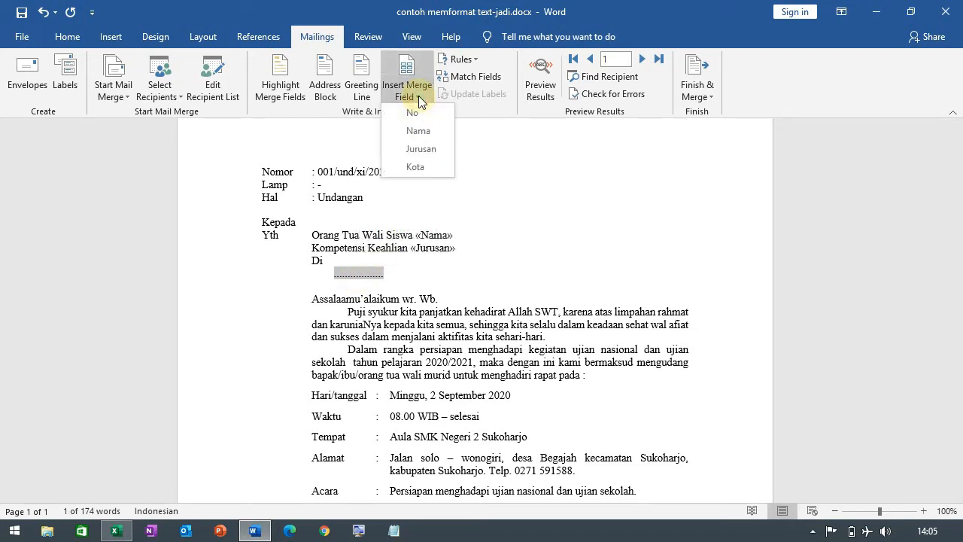
{"action": "left_click", "coordinate": [423, 165]}
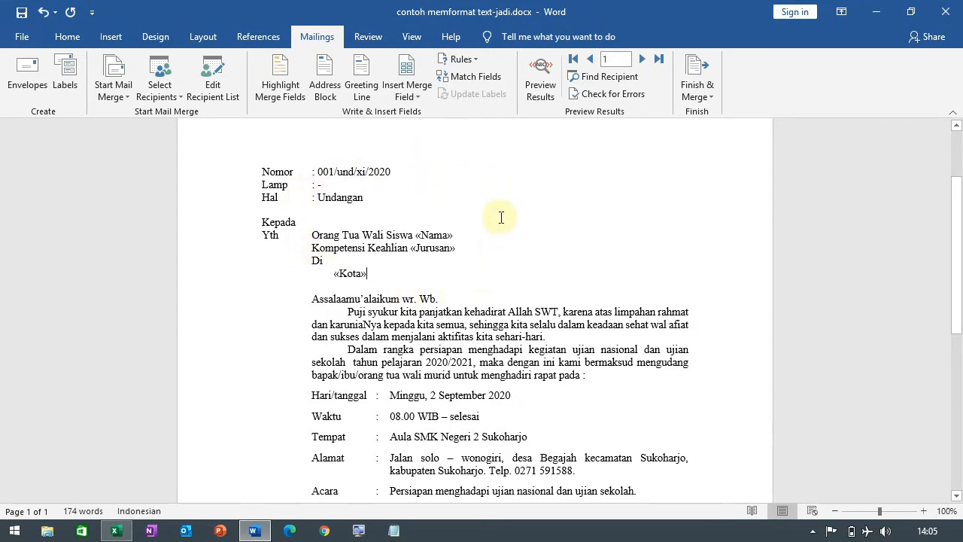
Step: Preview the merge results in the letter and advance through the recipients to record 4
{"action": "scroll", "coordinate": [351, 315], "scroll_direction": "down", "scroll_amount": 4}
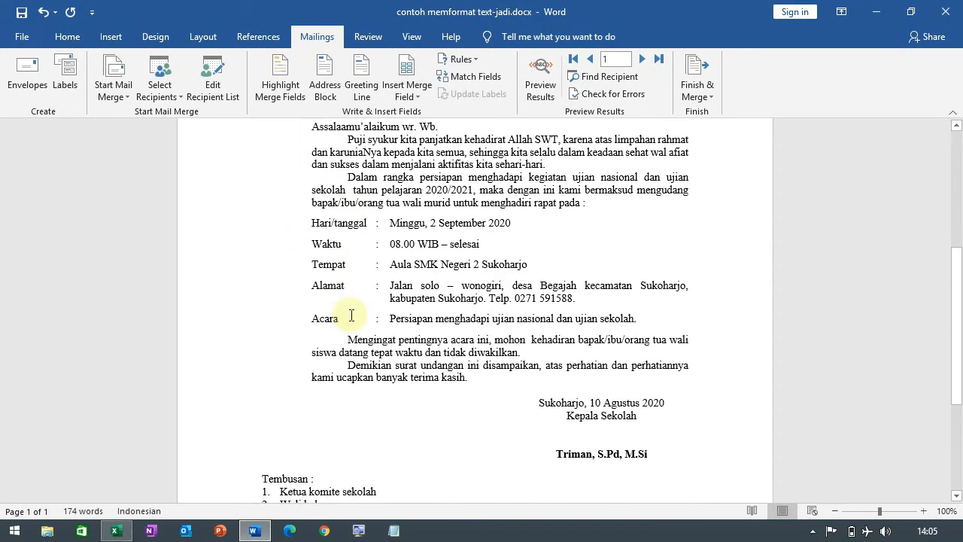
{"action": "scroll", "coordinate": [351, 315], "scroll_direction": "up", "scroll_amount": 4}
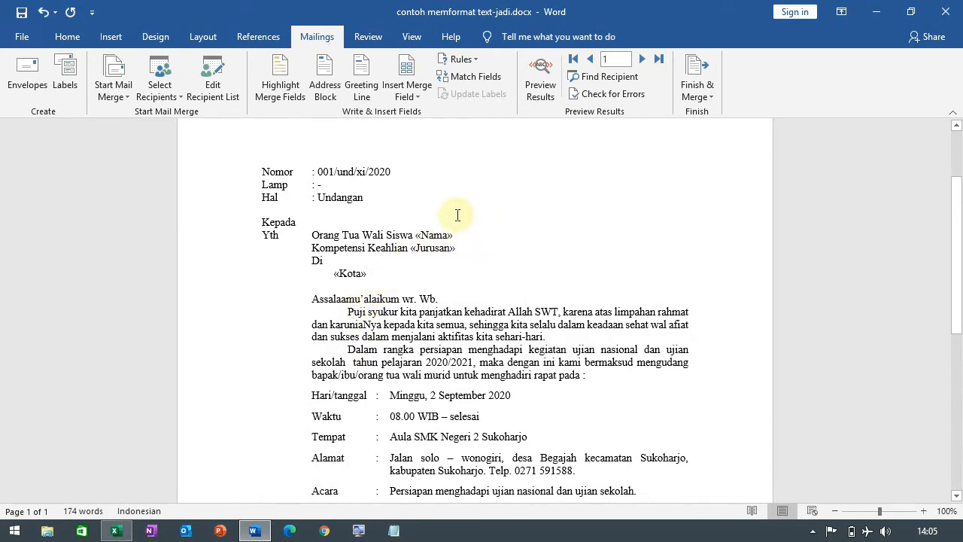
{"action": "left_click", "coordinate": [550, 88]}
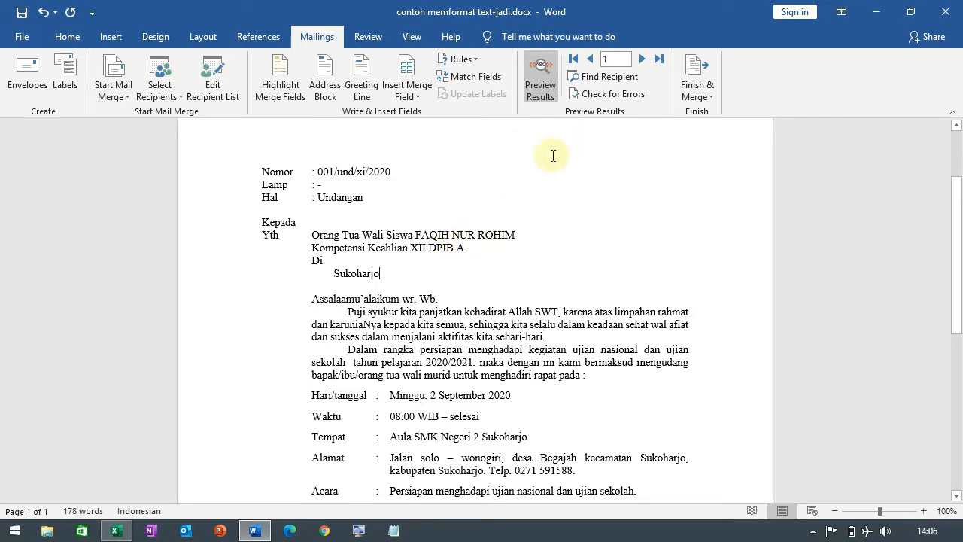
{"action": "left_click", "coordinate": [643, 60]}
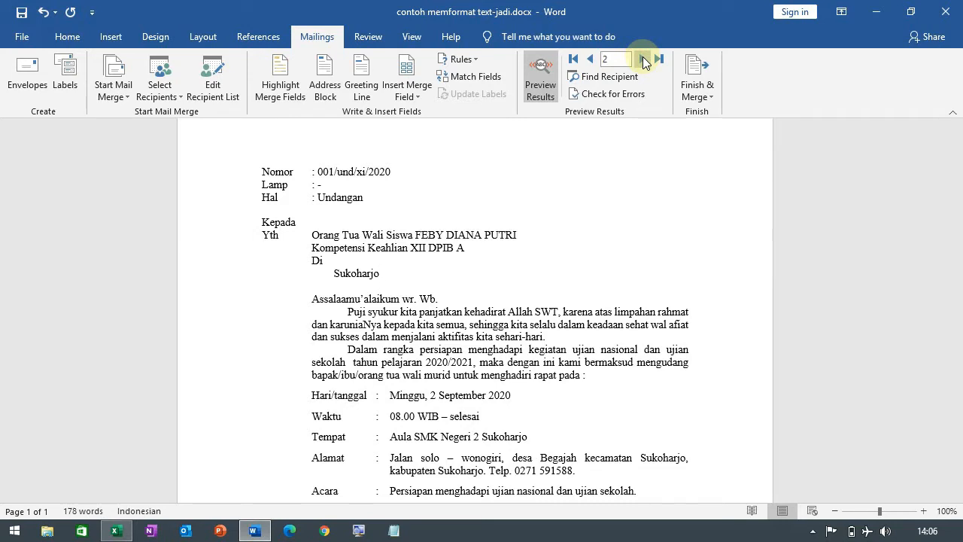
{"action": "left_click", "coordinate": [642, 60]}
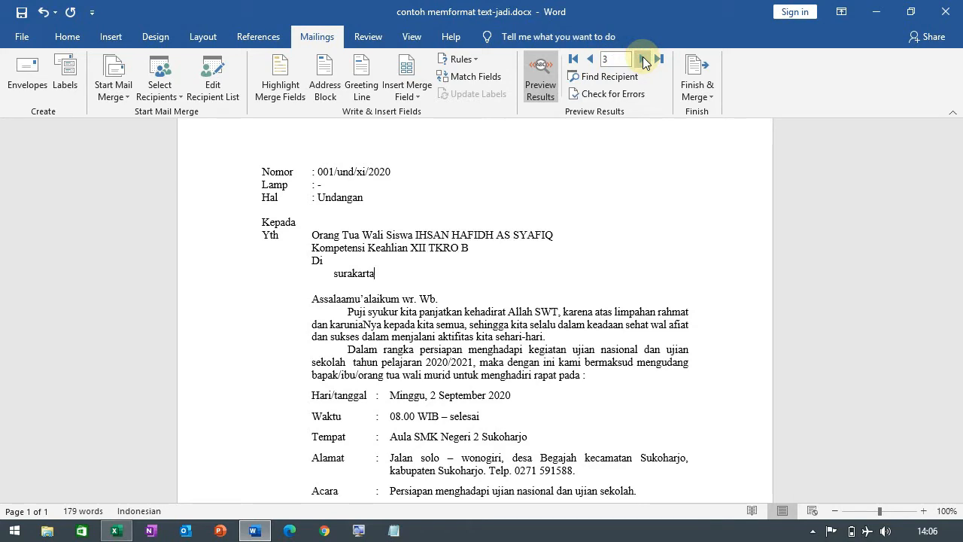
{"action": "left_click", "coordinate": [642, 60]}
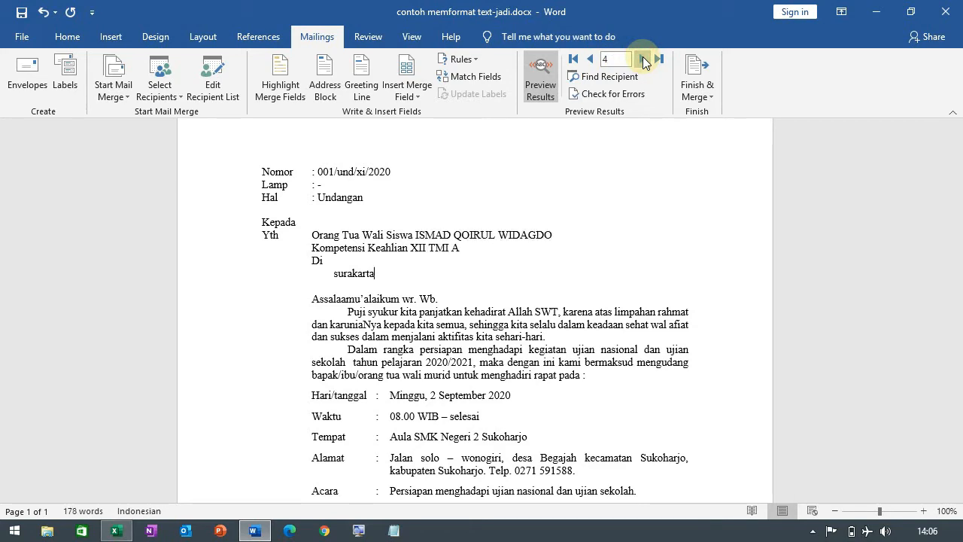
Step: Check the last student row in Excel, then return to Word and examine the name and class in the last record's preview
{"action": "left_click", "coordinate": [115, 531]}
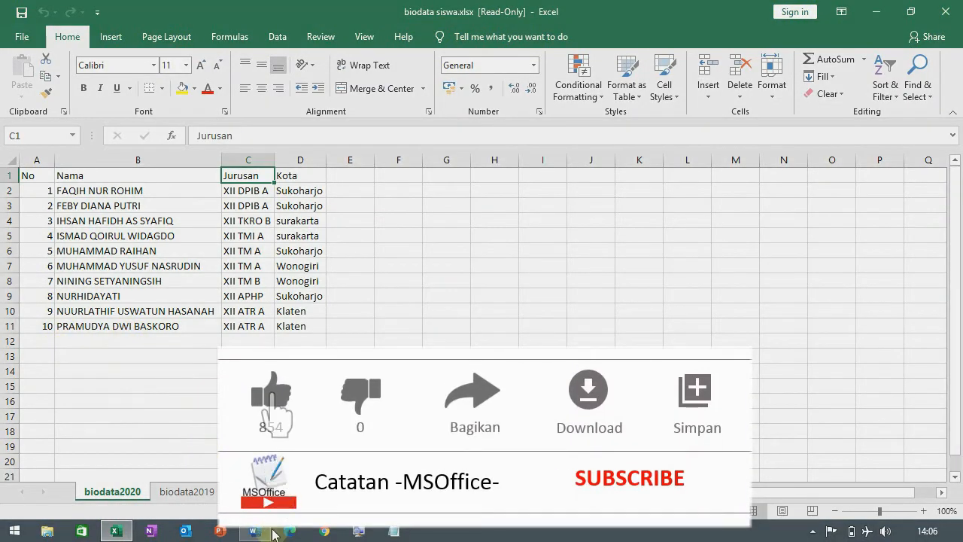
{"action": "left_click", "coordinate": [260, 531]}
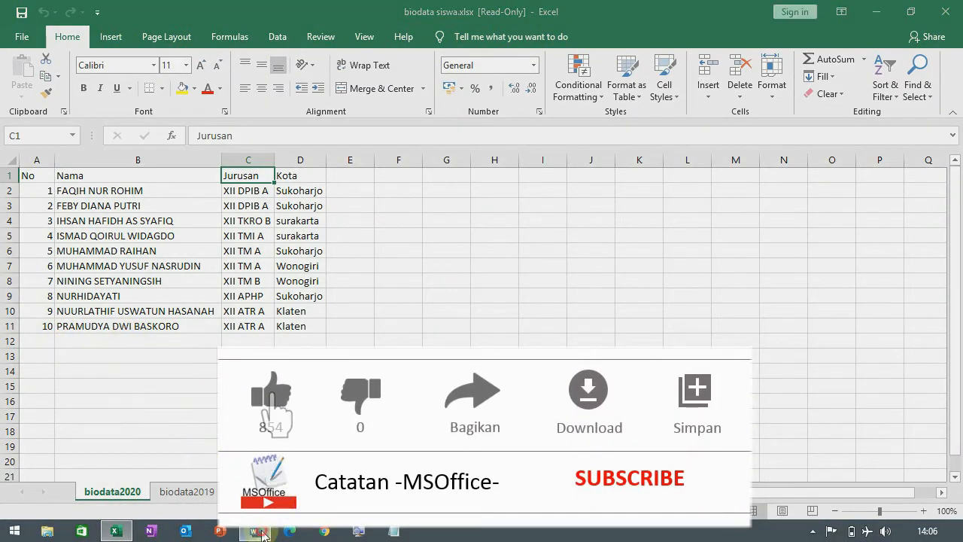
{"action": "left_click", "coordinate": [657, 60]}
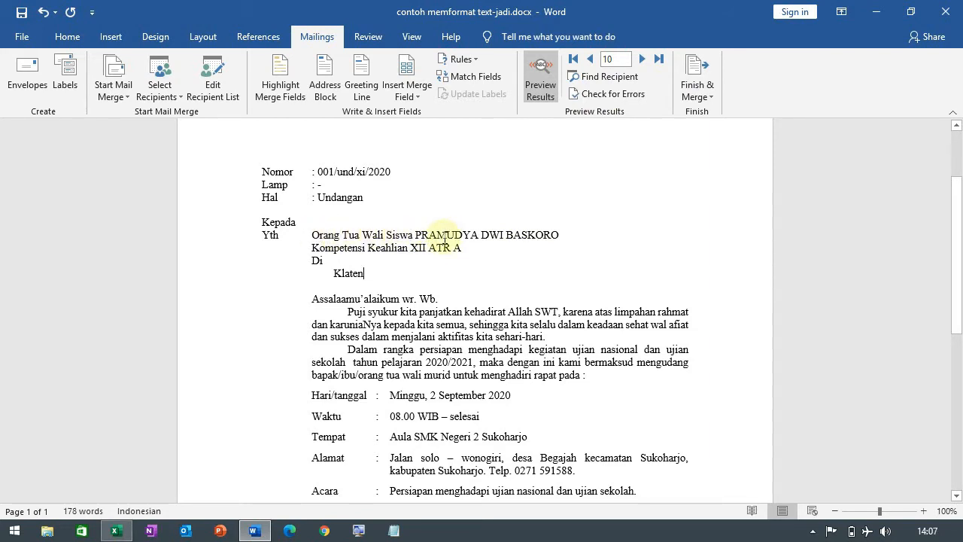
{"action": "left_click_drag", "start_coordinate": [445, 239], "coordinate": [562, 235]}
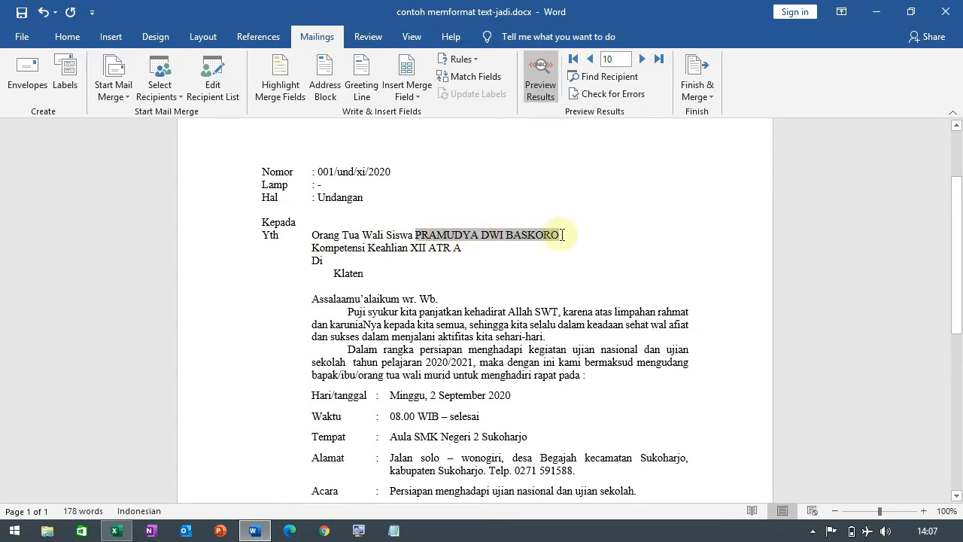
{"action": "left_click", "coordinate": [578, 234]}
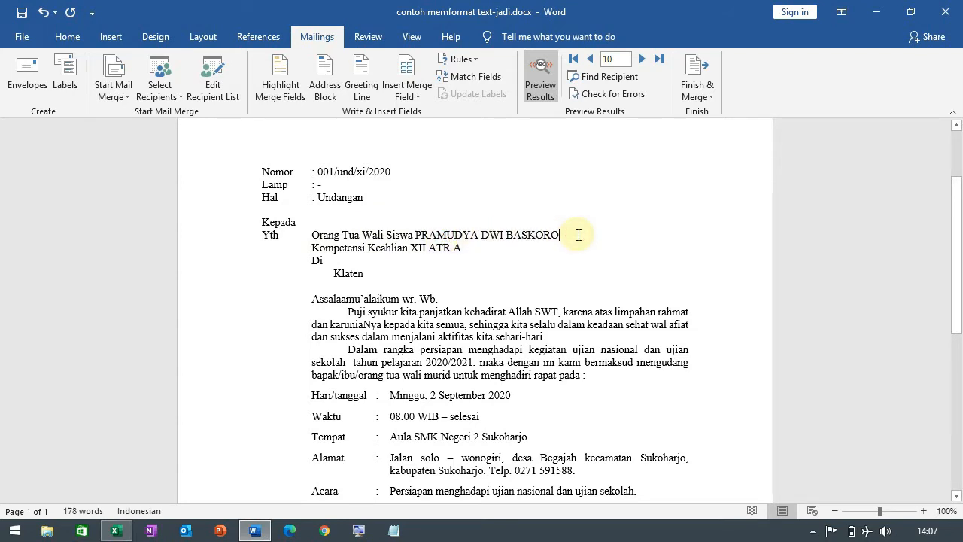
{"action": "left_click", "coordinate": [467, 249]}
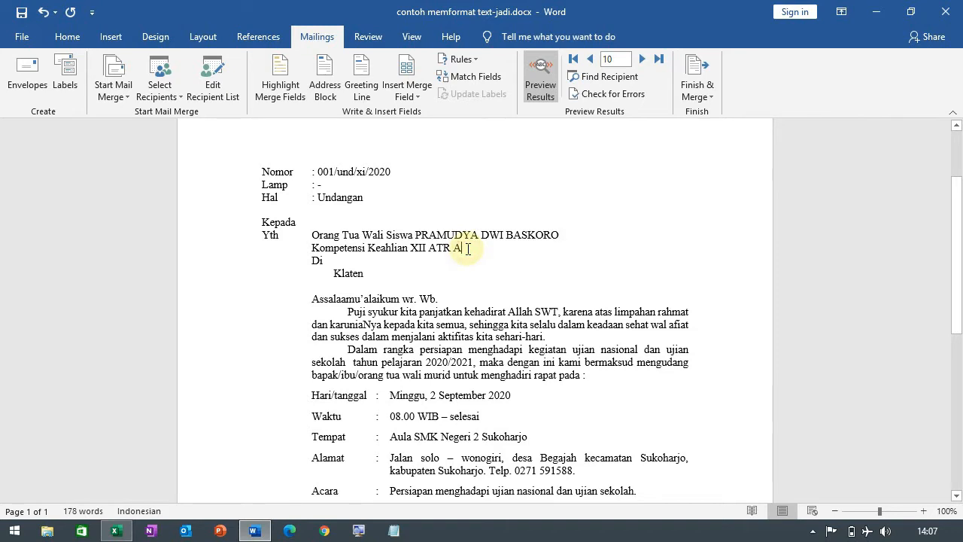
Step: Go back through the previewed letters one recipient at a time from the last record to record 2
{"action": "left_click", "coordinate": [592, 58]}
{"action": "left_click", "coordinate": [591, 58]}
{"action": "left_click", "coordinate": [591, 58]}
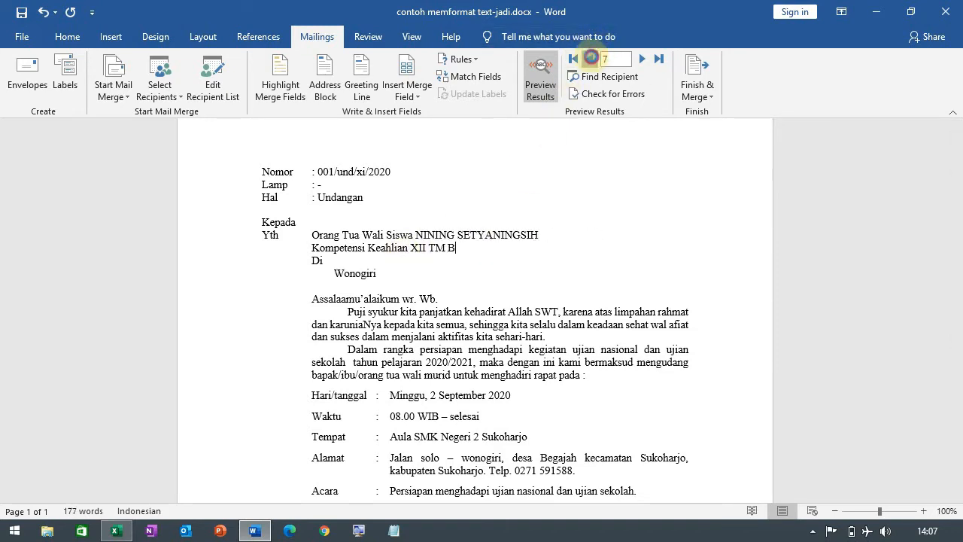
{"action": "left_click", "coordinate": [591, 58]}
{"action": "left_click", "coordinate": [591, 58]}
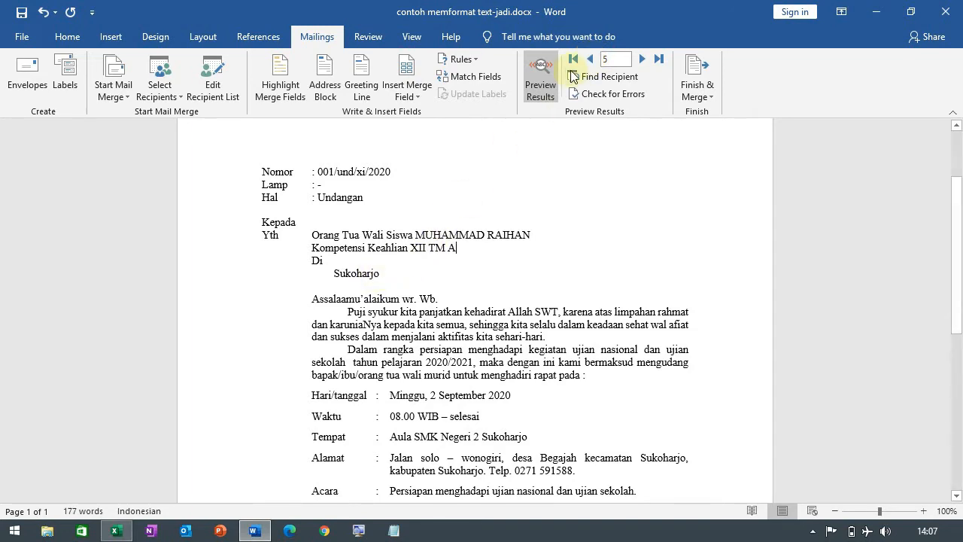
{"action": "left_click", "coordinate": [591, 60]}
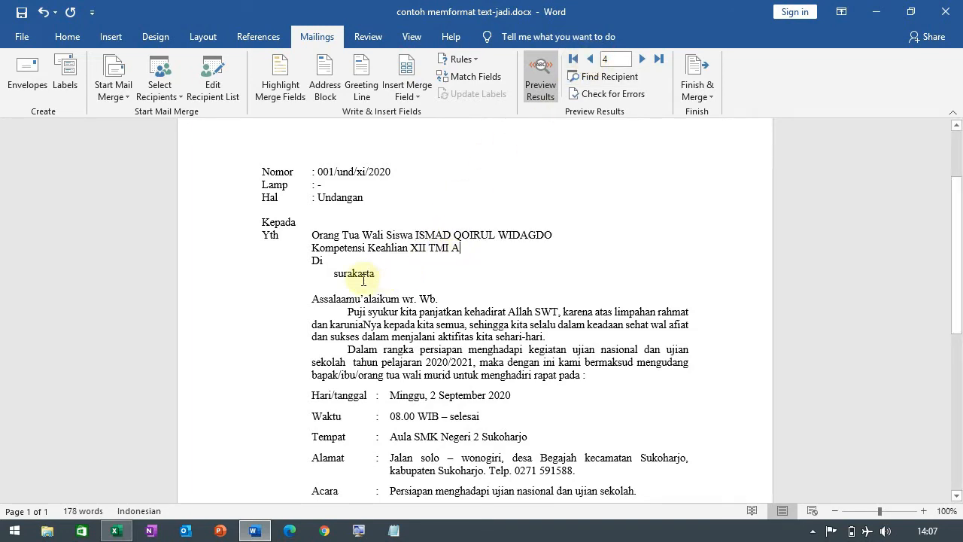
{"action": "left_click", "coordinate": [593, 60]}
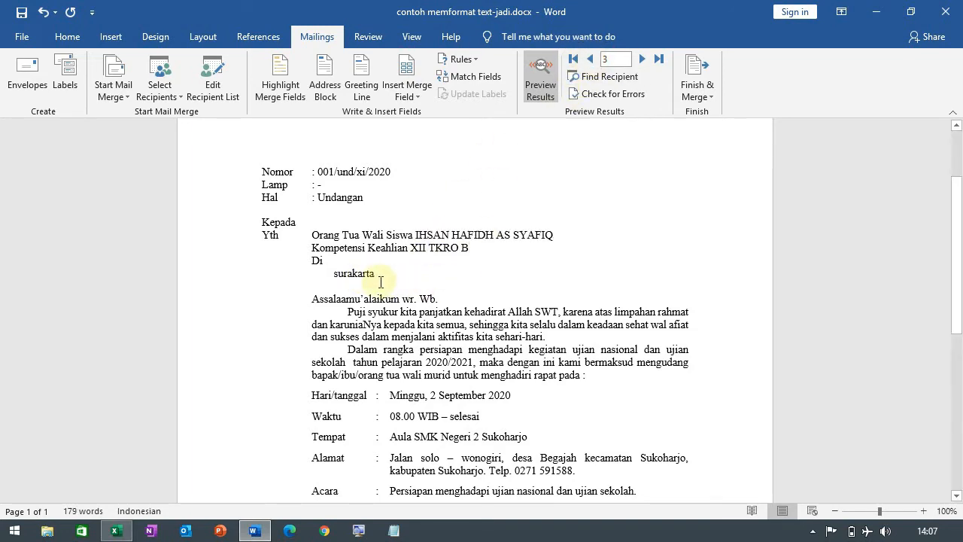
{"action": "left_click", "coordinate": [593, 60]}
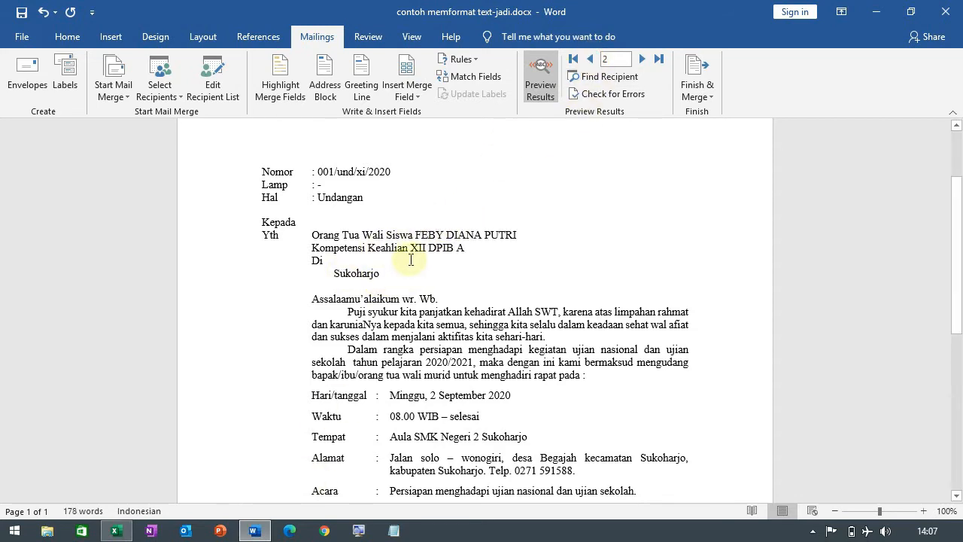
Step: Switch to Excel, examine the capitalization of the Nama and Kota entries on the biodata2020 sheet, and close the workbook
{"action": "mouse_move", "coordinate": [115, 530]}
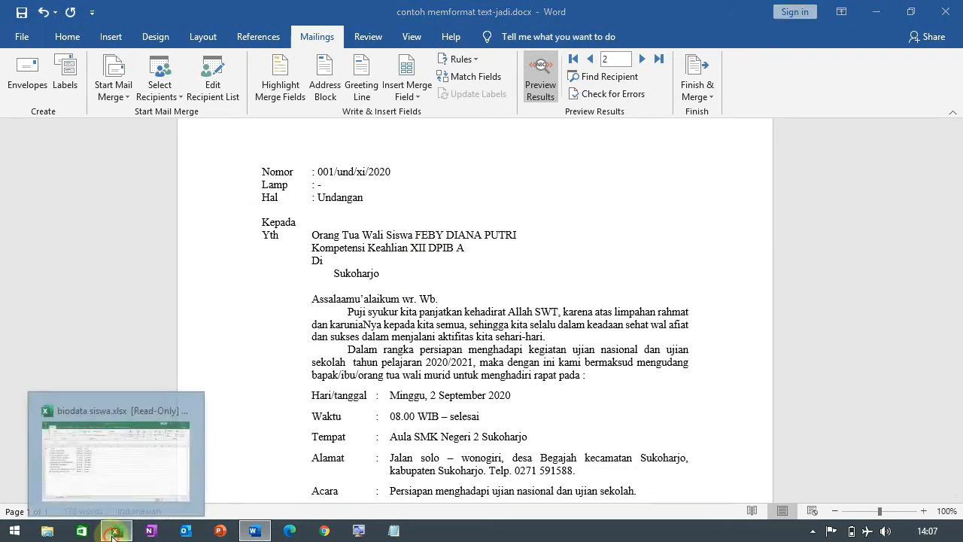
{"action": "left_click", "coordinate": [135, 452]}
{"action": "left_click_drag", "start_coordinate": [300, 189], "coordinate": [300, 329]}
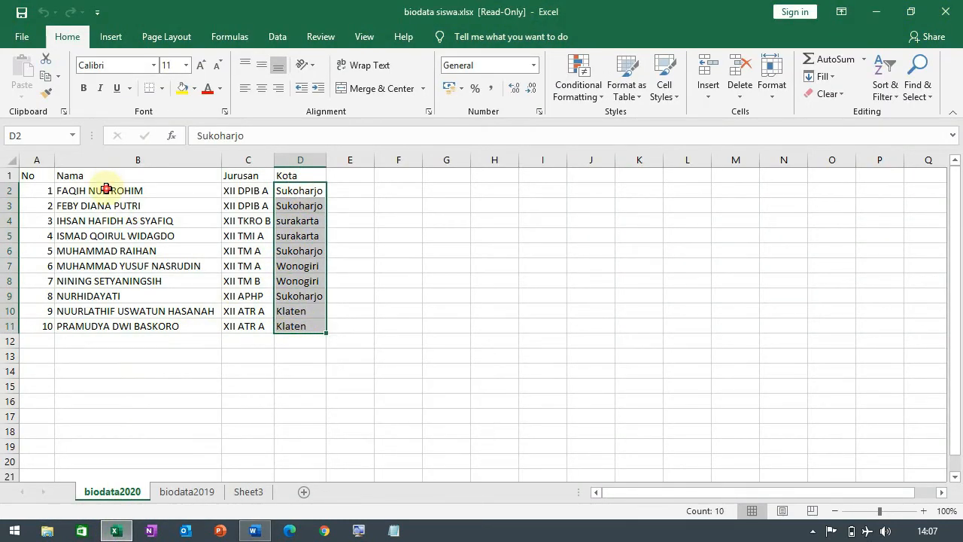
{"action": "left_click_drag", "start_coordinate": [108, 188], "coordinate": [105, 321]}
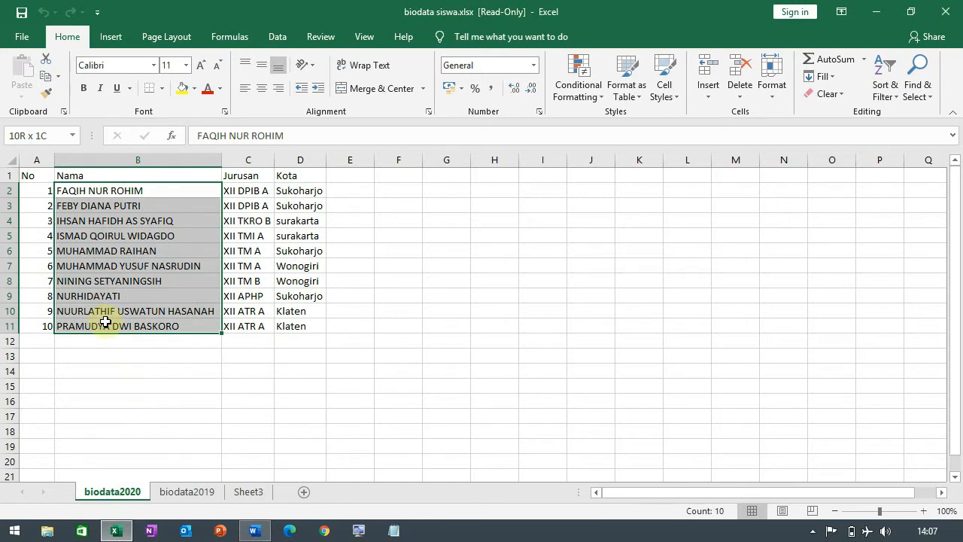
{"action": "left_click", "coordinate": [120, 265]}
{"action": "left_click", "coordinate": [302, 220]}
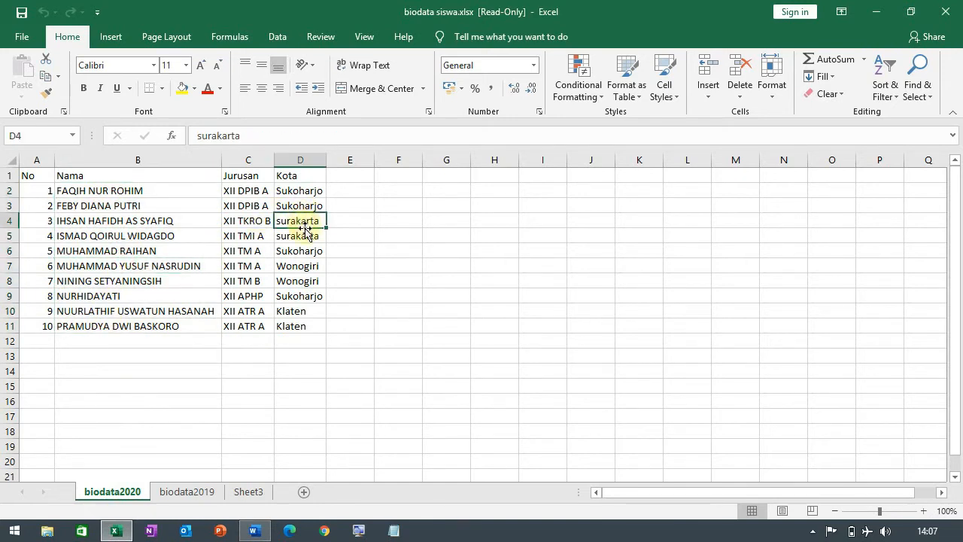
{"action": "left_click", "coordinate": [304, 235]}
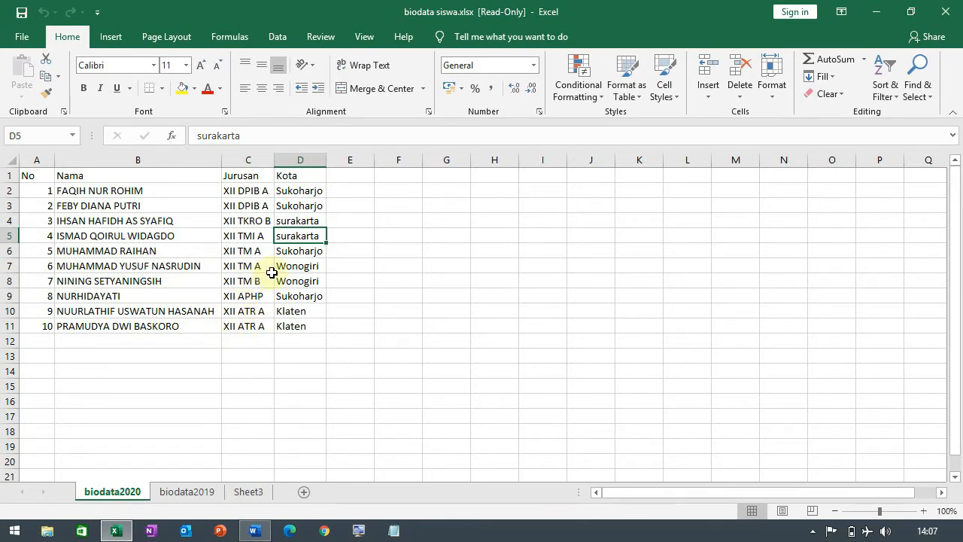
{"action": "left_click", "coordinate": [940, 13]}
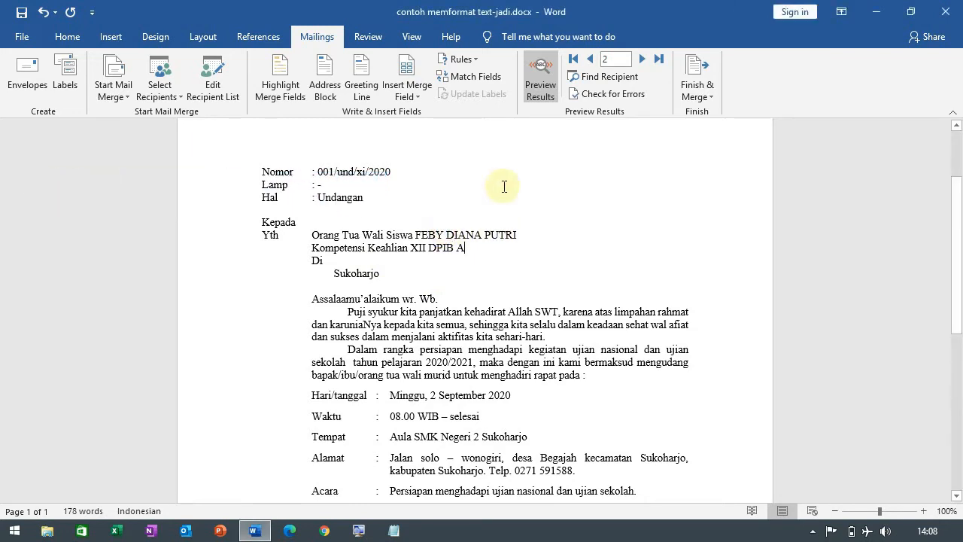
Step: Show the field code of the Nama merge field in the letter and append the \*caps switch to it
{"action": "left_click", "coordinate": [453, 232]}
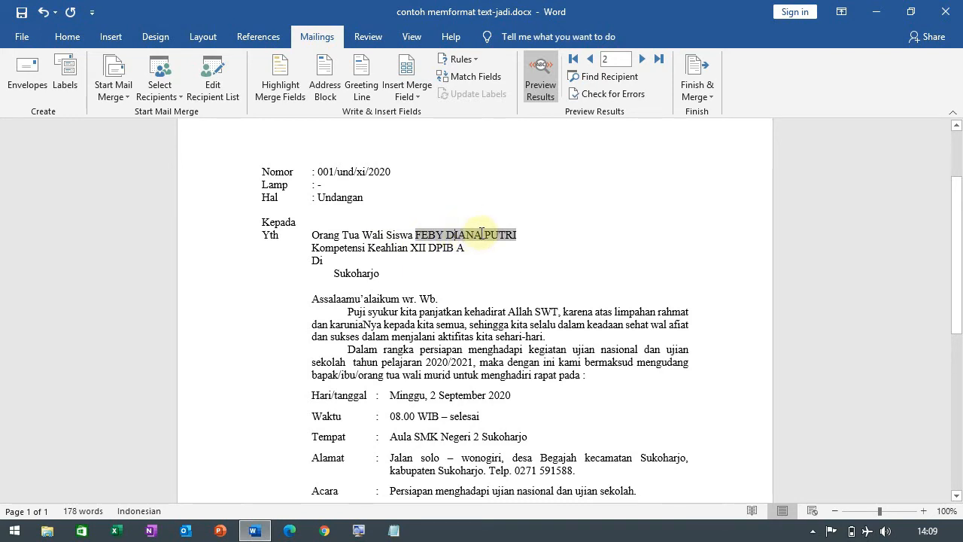
{"action": "left_click", "coordinate": [462, 210]}
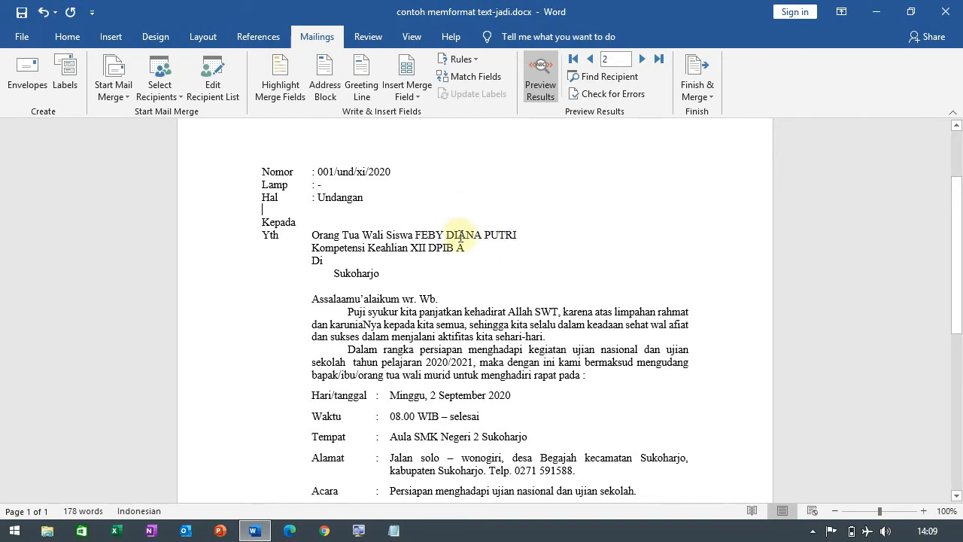
{"action": "left_click", "coordinate": [459, 235]}
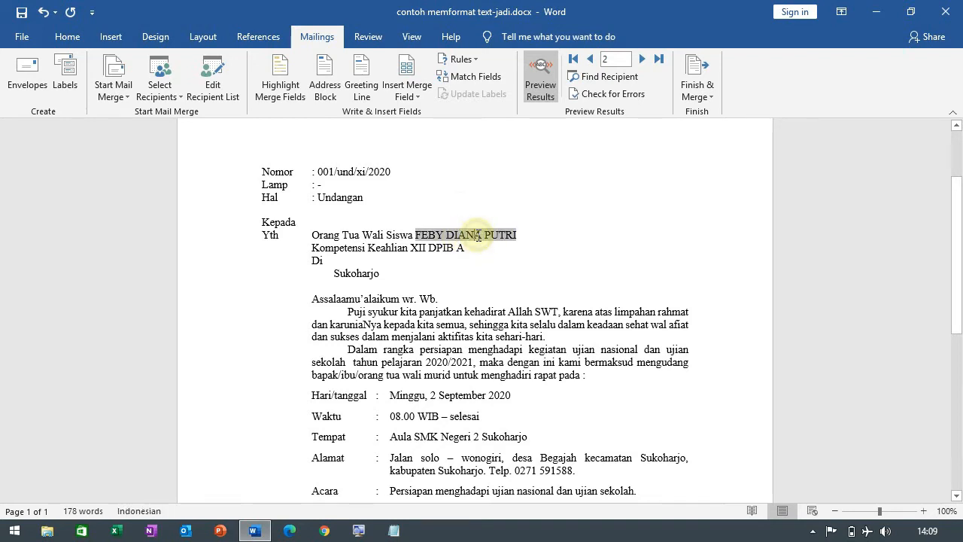
{"action": "right_click", "coordinate": [478, 236]}
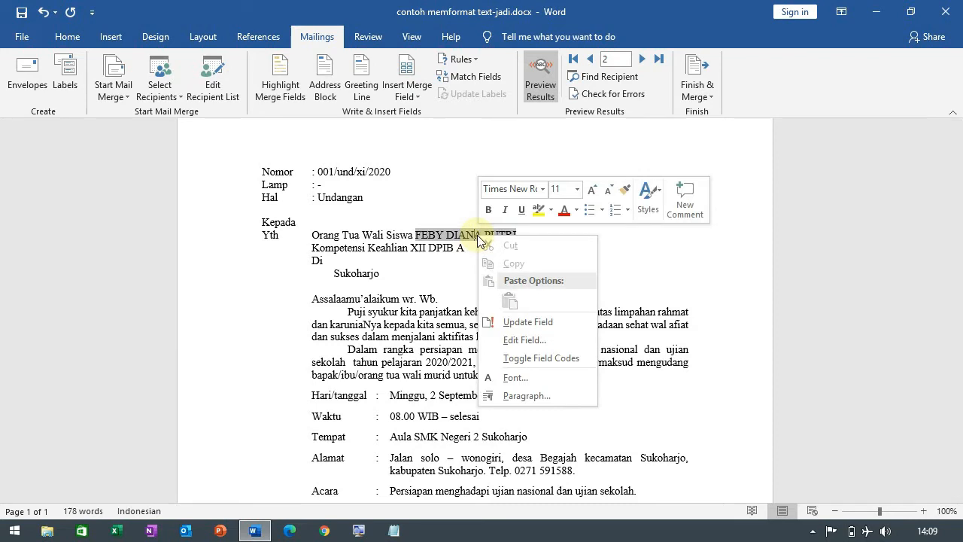
{"action": "left_click", "coordinate": [567, 358]}
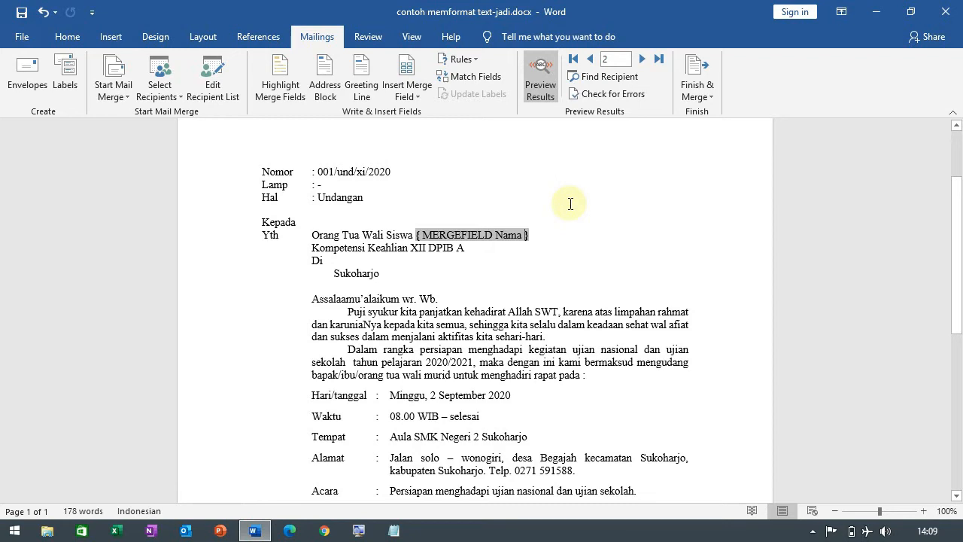
{"action": "type", "text": "\\"}
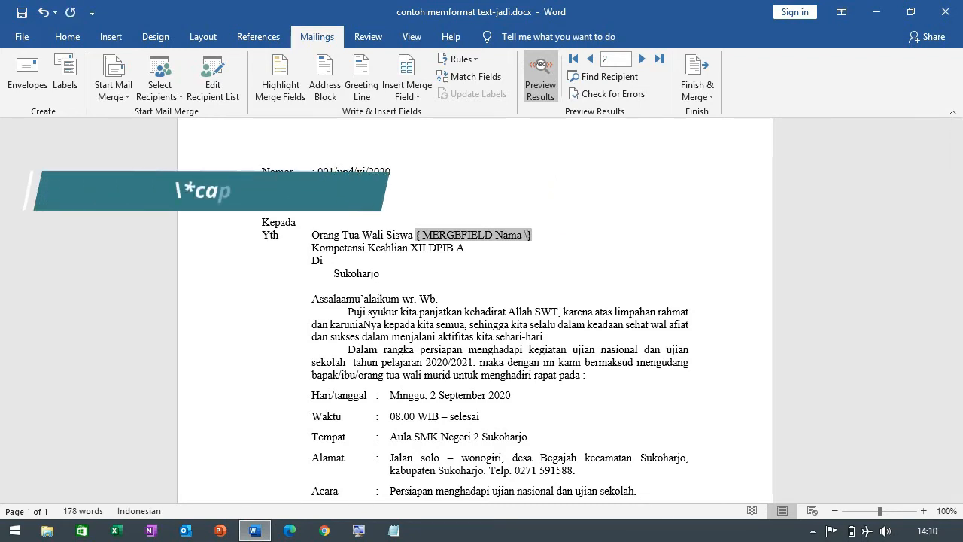
{"action": "type", "text": "*caps"}
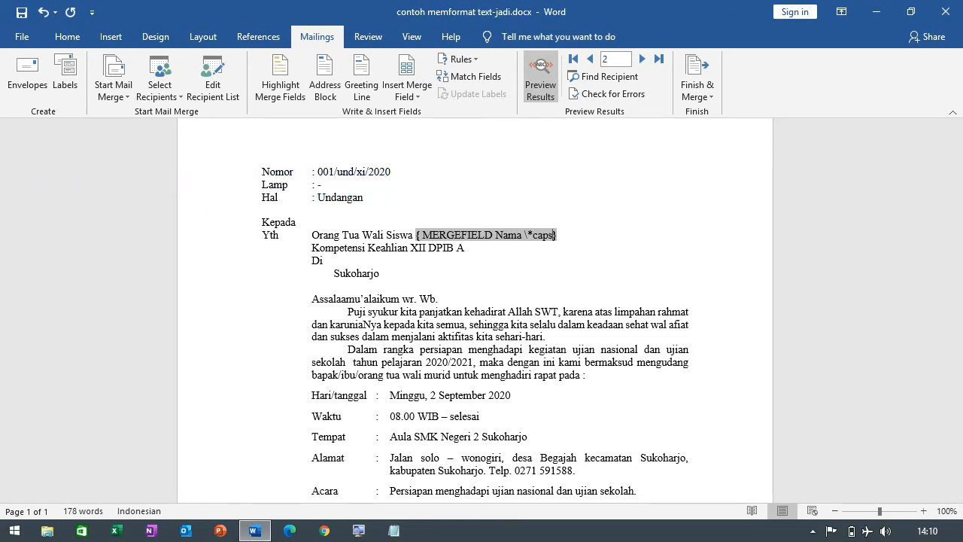
Step: Update the Nama merge field so the preview uses its edited field code
{"action": "right_click", "coordinate": [500, 234]}
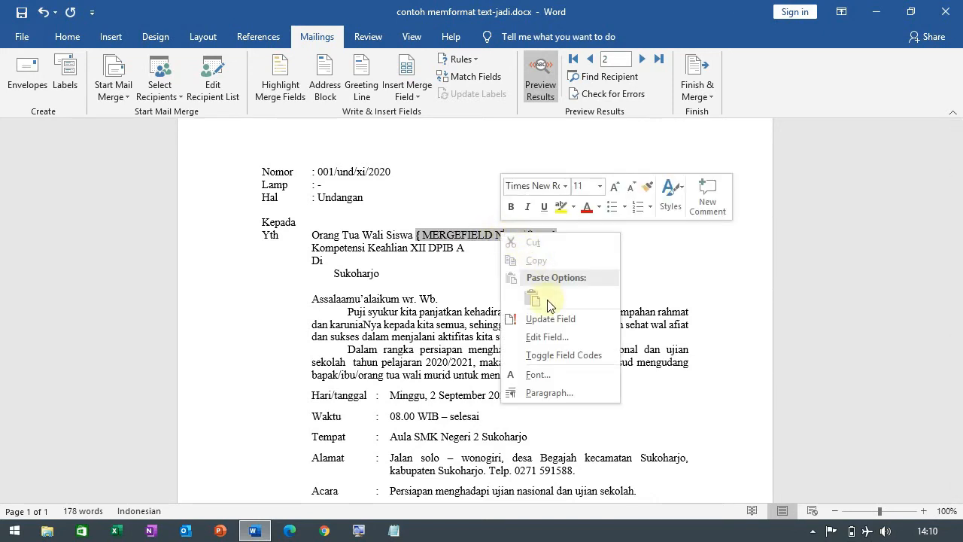
{"action": "left_click", "coordinate": [552, 318]}
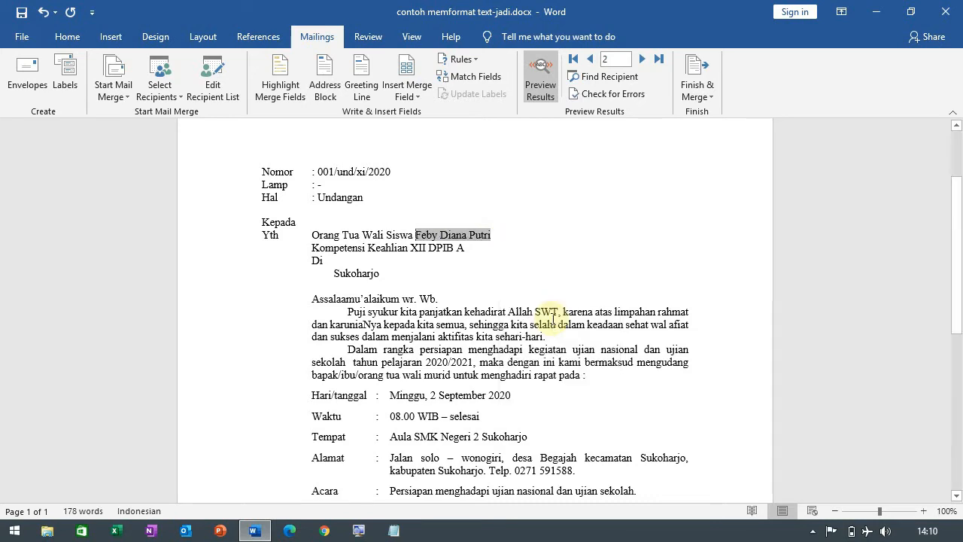
{"action": "left_click", "coordinate": [586, 256]}
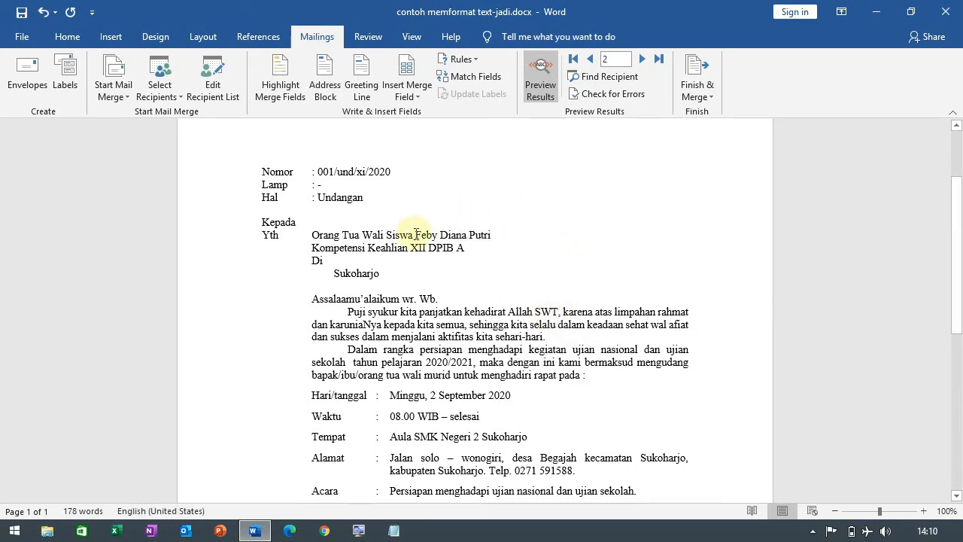
Step: Make the merged student name after "Orang Tua Wali Siswa" bold
{"action": "left_click_drag", "start_coordinate": [416, 234], "coordinate": [515, 234]}
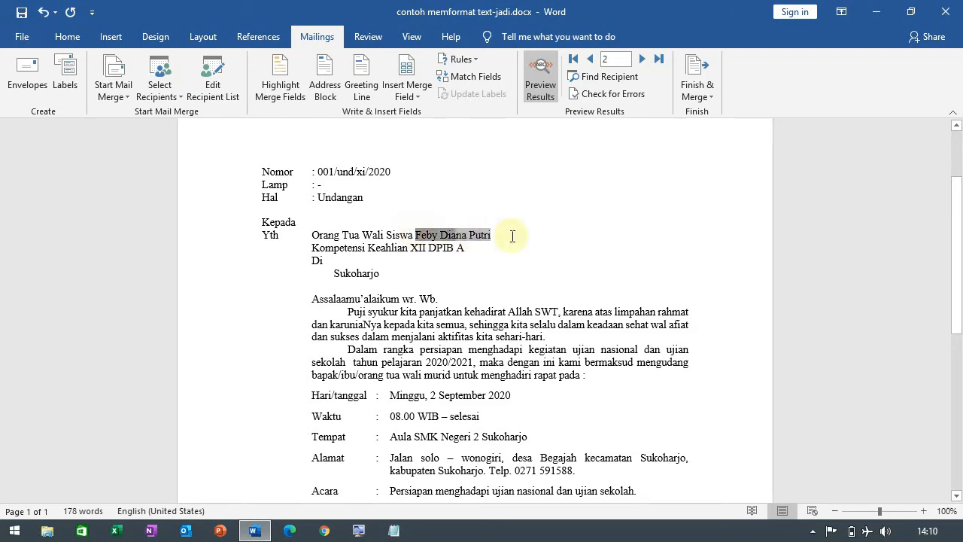
{"action": "left_click", "coordinate": [78, 38]}
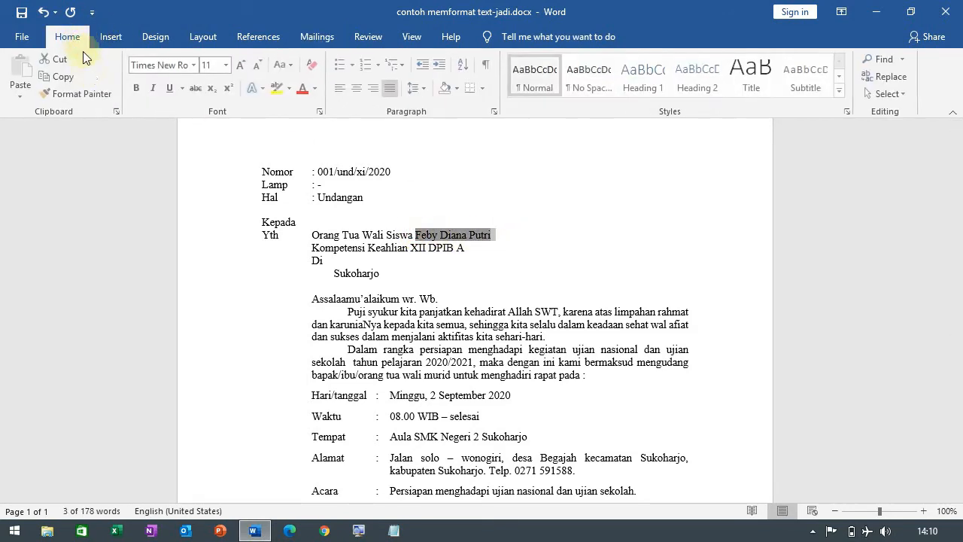
{"action": "left_click", "coordinate": [143, 88]}
{"action": "left_click", "coordinate": [552, 205]}
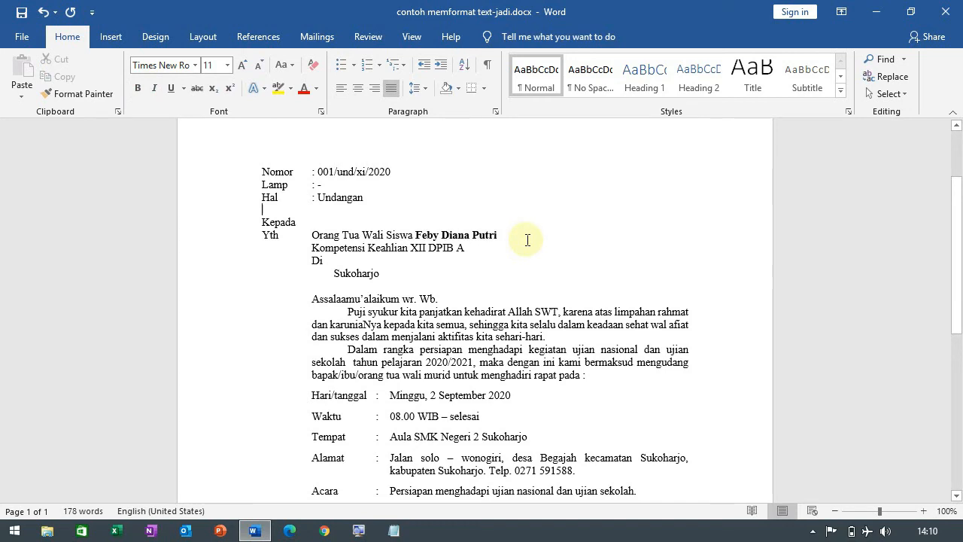
Step: Go back to record 1 in the merge preview and advance one letter at a time to record 8, checking the name format
{"action": "left_click", "coordinate": [317, 37]}
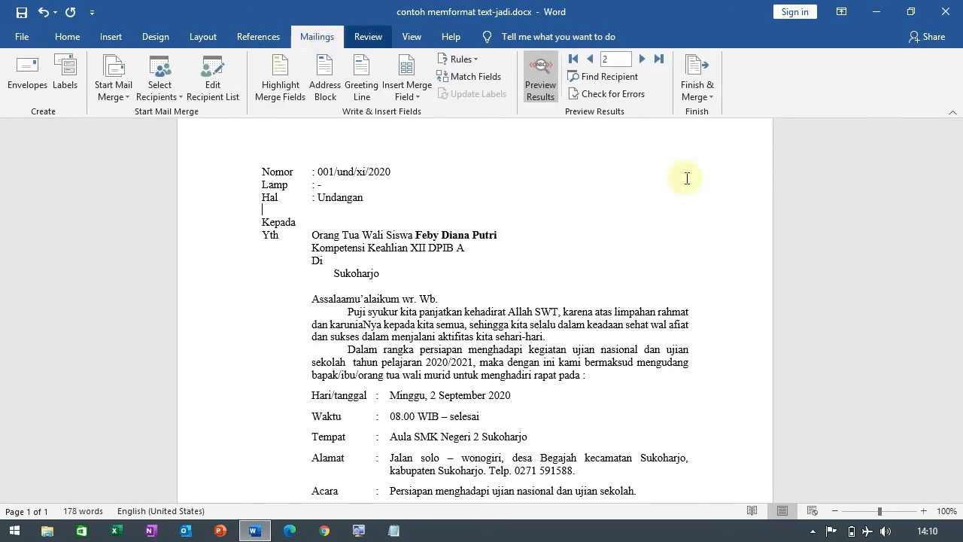
{"action": "left_click", "coordinate": [592, 62]}
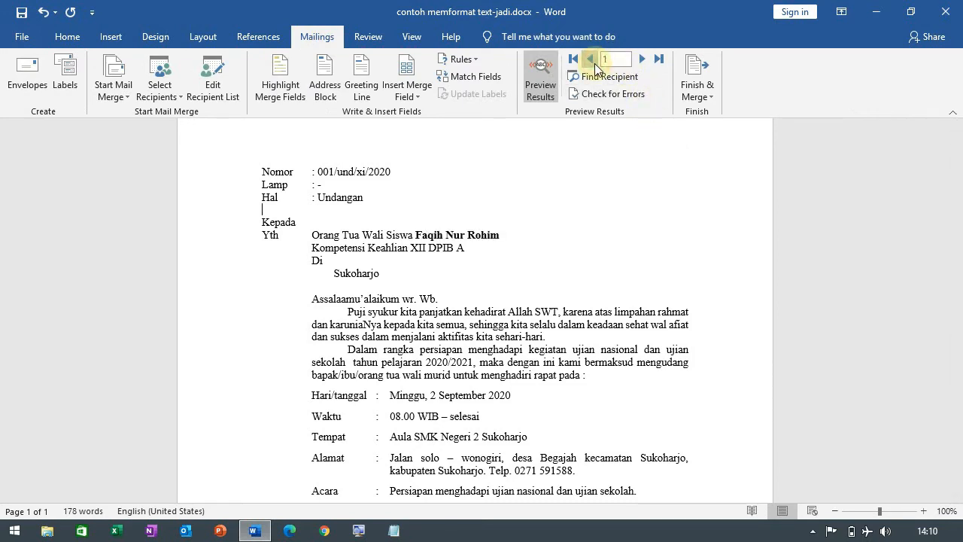
{"action": "left_click", "coordinate": [642, 58]}
{"action": "left_click", "coordinate": [642, 59]}
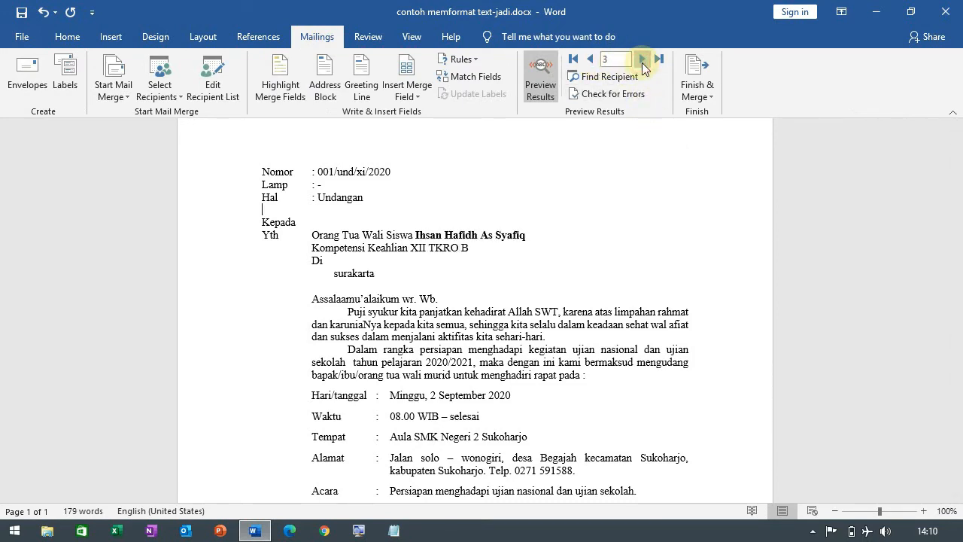
{"action": "left_click", "coordinate": [642, 59]}
{"action": "left_click", "coordinate": [642, 59]}
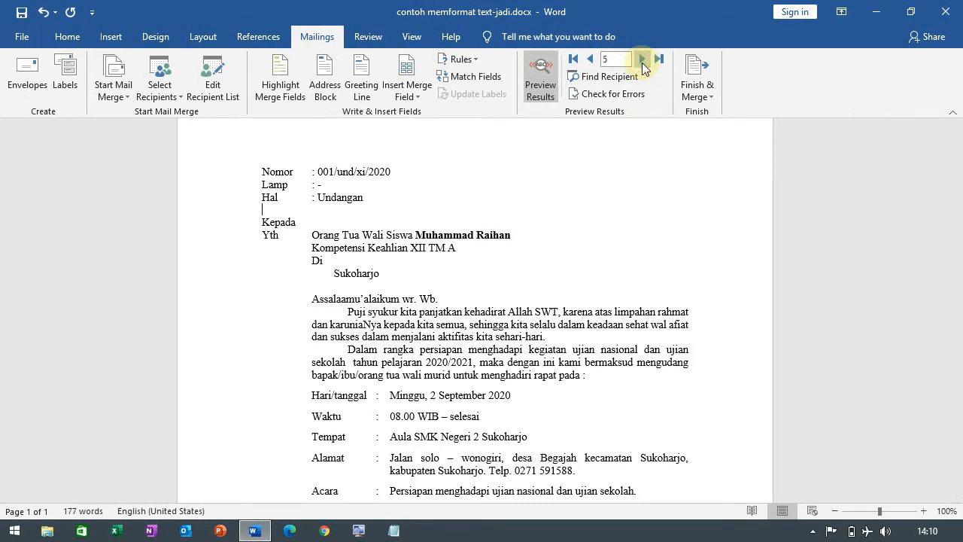
{"action": "left_click", "coordinate": [642, 59]}
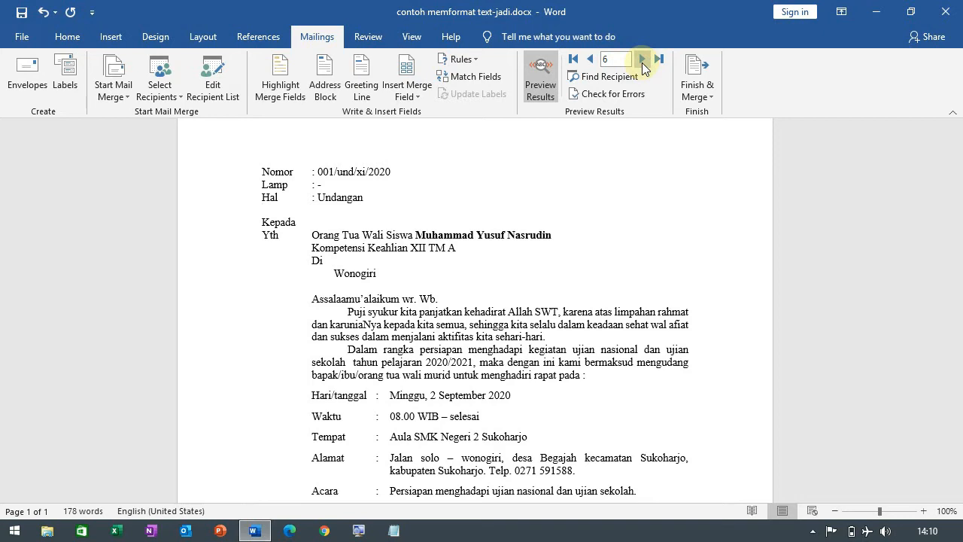
{"action": "left_click", "coordinate": [642, 59]}
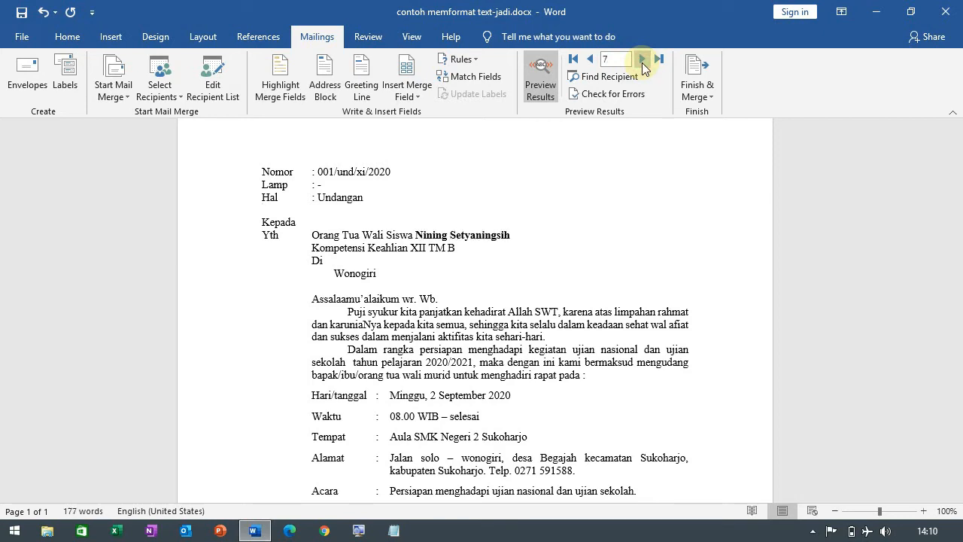
{"action": "left_click", "coordinate": [642, 58]}
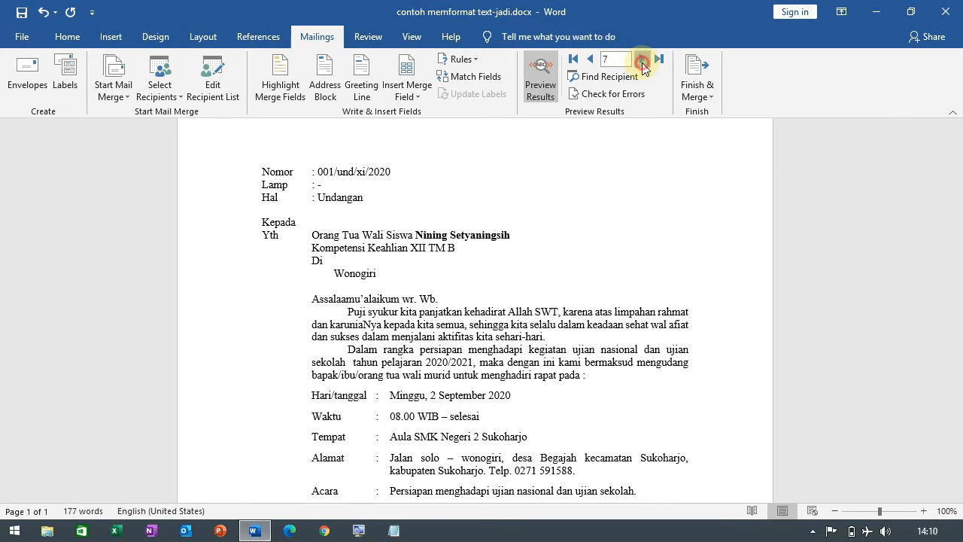
Step: Step back through the previewed letters from record 8 to record 2 and move forward to record 3
{"action": "left_click", "coordinate": [589, 59]}
{"action": "left_click", "coordinate": [589, 58]}
{"action": "left_click", "coordinate": [589, 58]}
{"action": "left_click", "coordinate": [589, 58]}
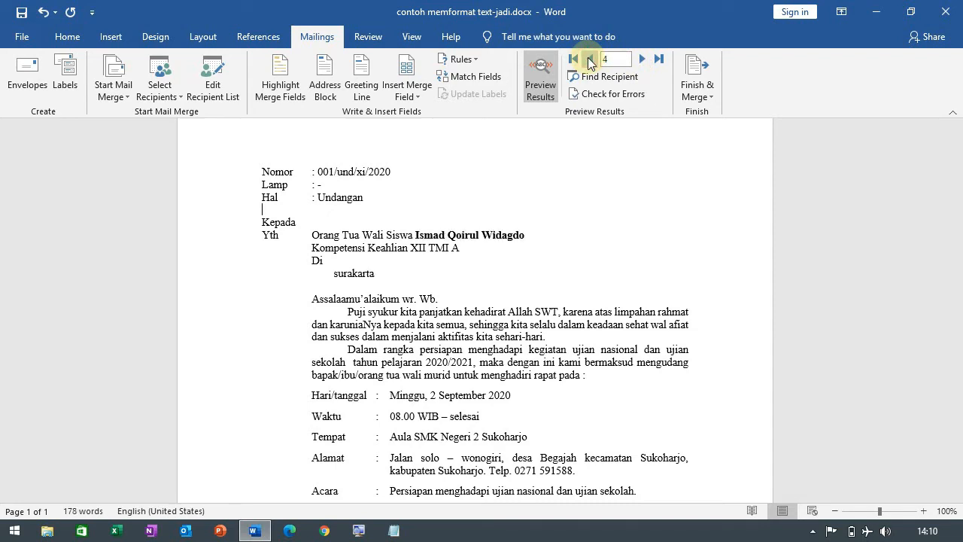
{"action": "left_click", "coordinate": [589, 59]}
{"action": "left_click", "coordinate": [589, 58]}
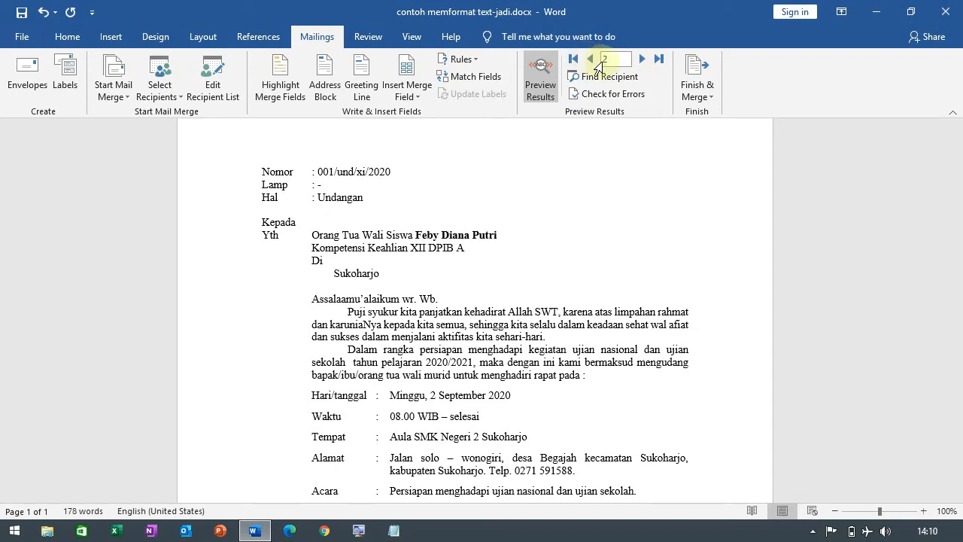
{"action": "left_click", "coordinate": [642, 59]}
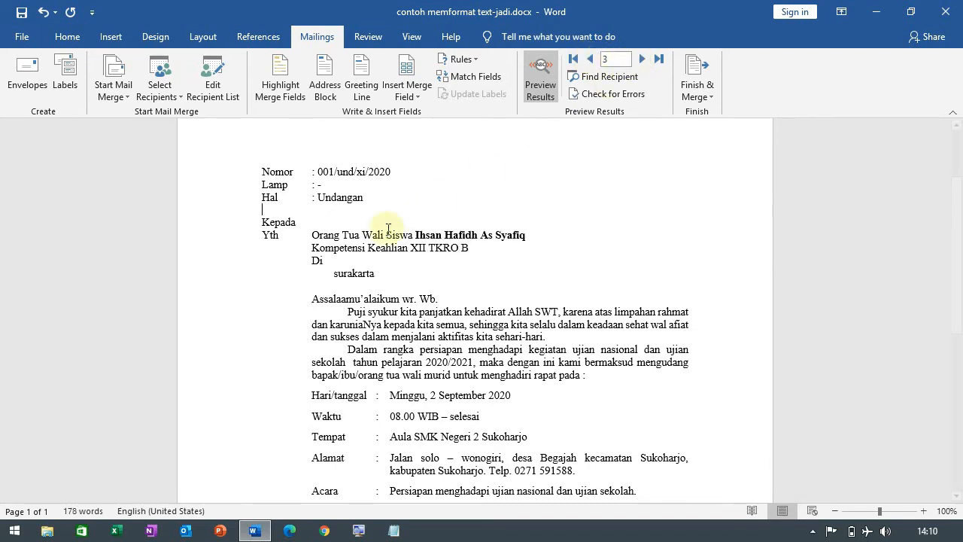
Step: Display the field code of the merged Kota value below "Di" in the letter
{"action": "double_click", "coordinate": [367, 275]}
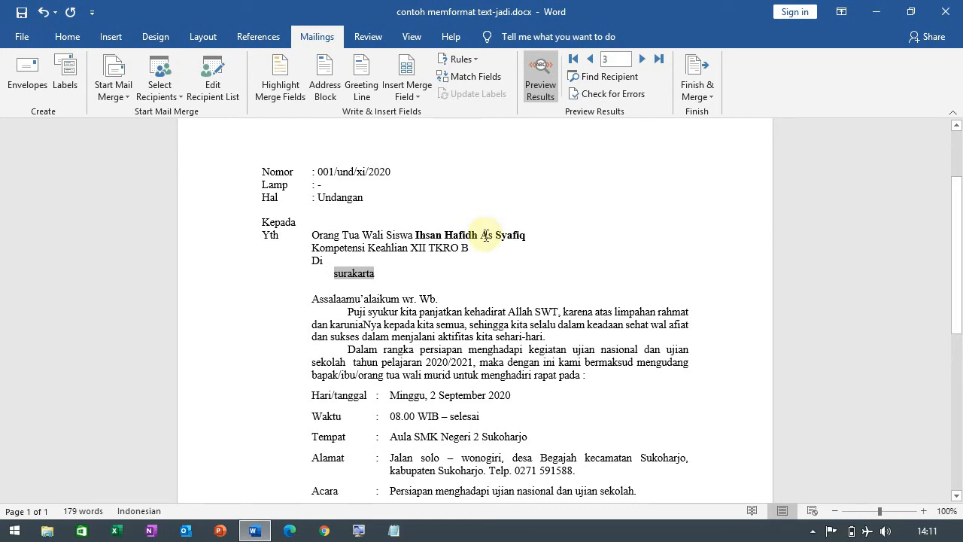
{"action": "left_click", "coordinate": [426, 273]}
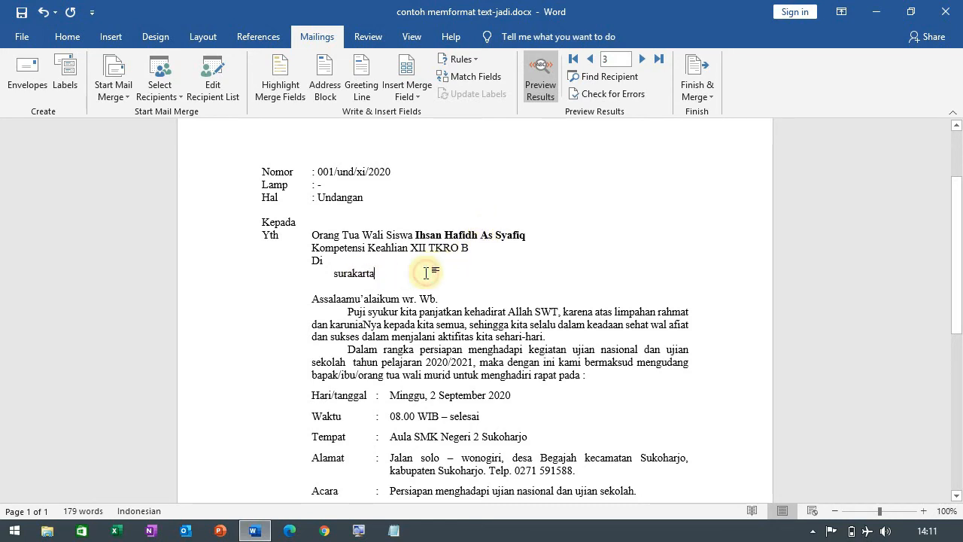
{"action": "right_click", "coordinate": [352, 273]}
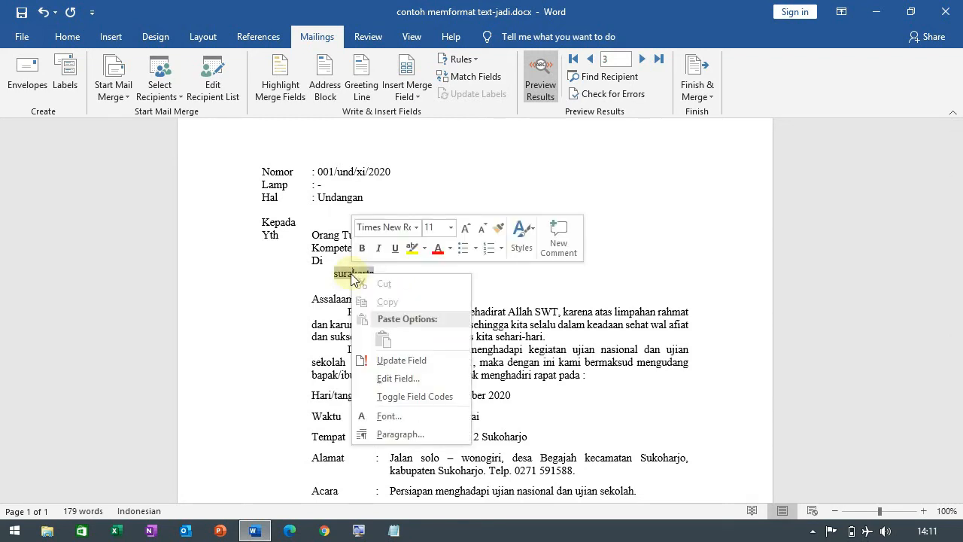
{"action": "key", "text": "Escape"}
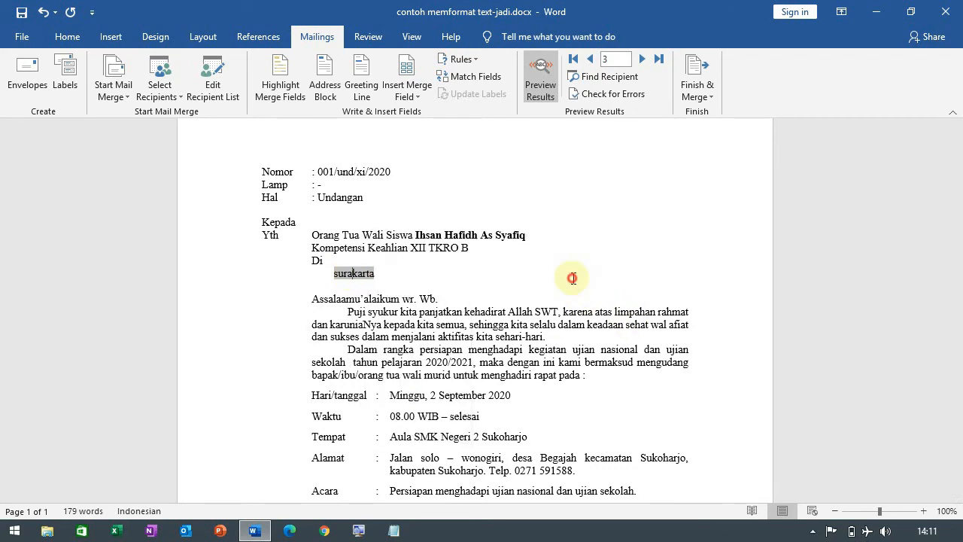
{"action": "right_click", "coordinate": [363, 275]}
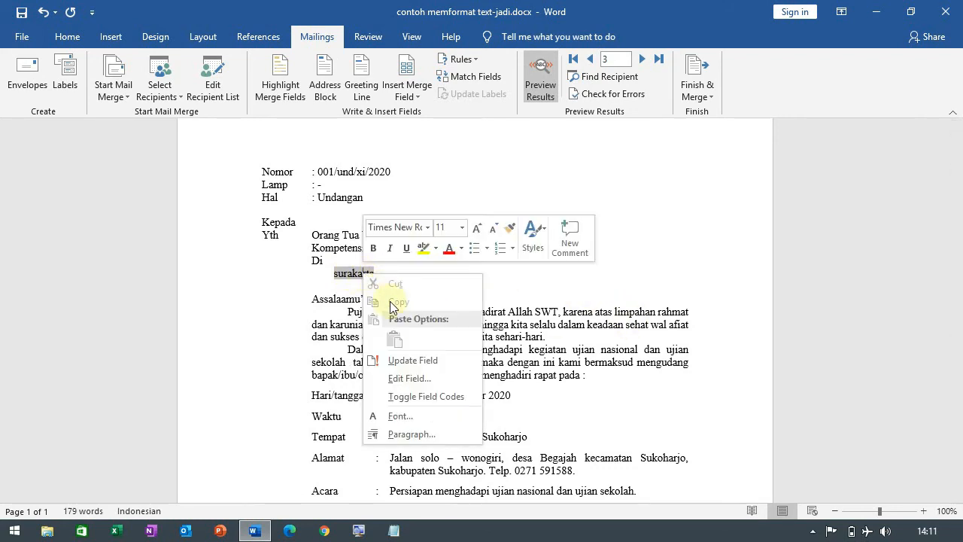
{"action": "left_click", "coordinate": [431, 396]}
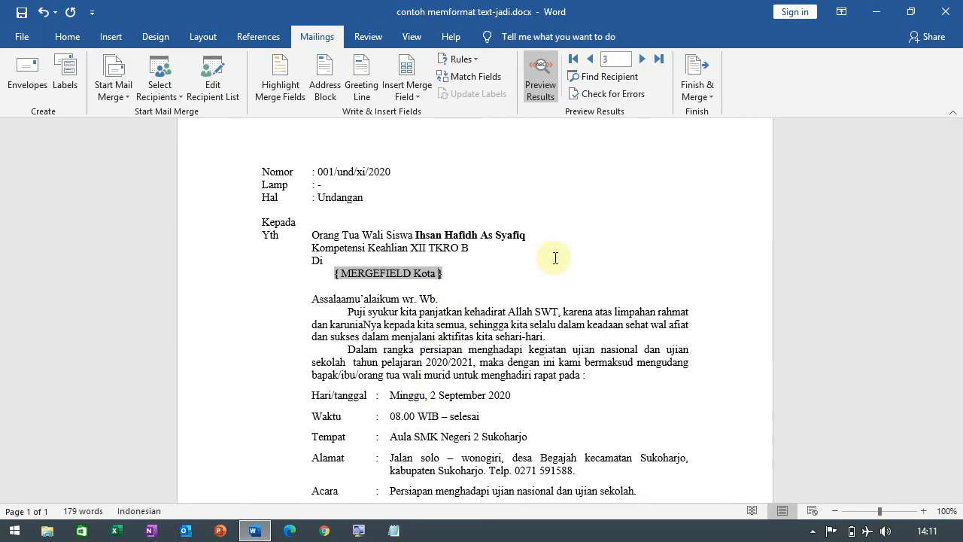
Step: Add the \*upper switch to the end of the Kota merge field code and update the field
{"action": "type", "text": "\\"}
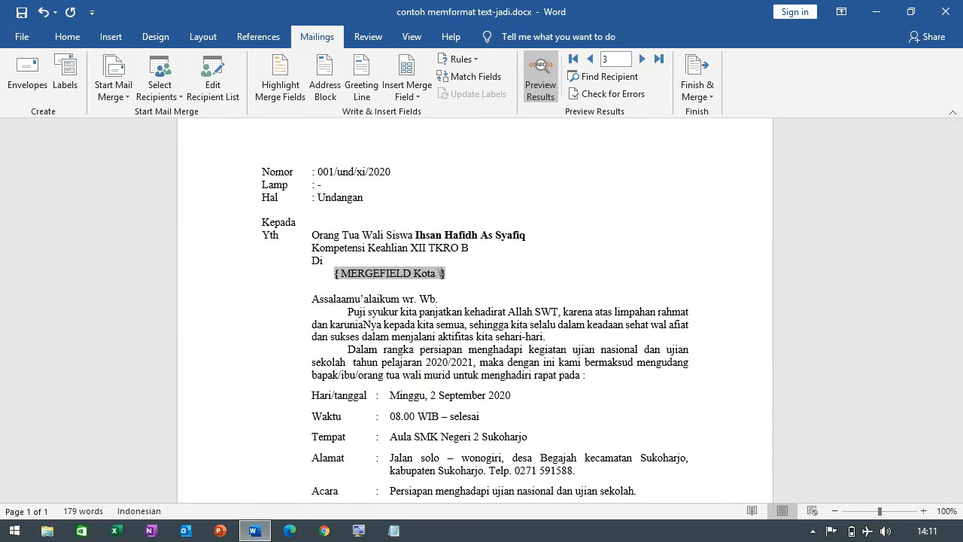
{"action": "type", "text": "*"}
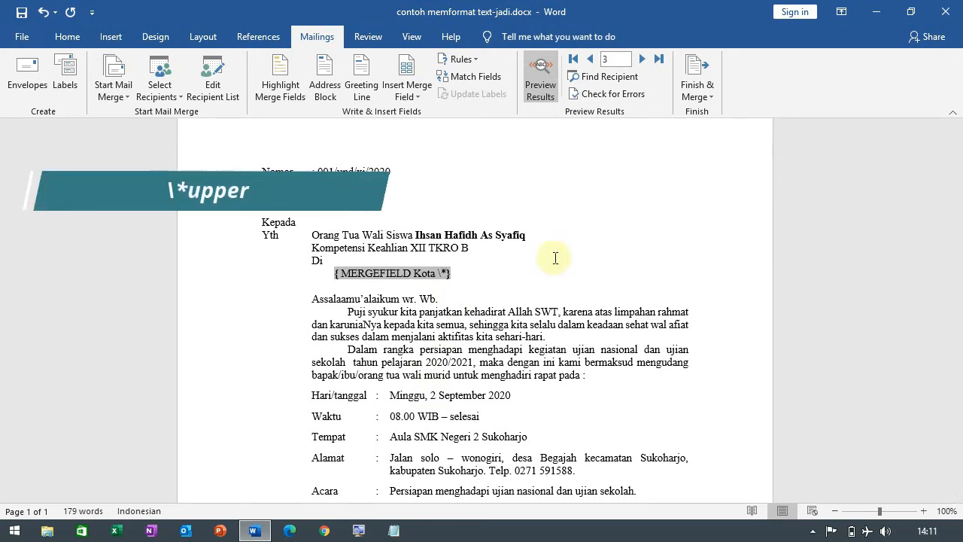
{"action": "type", "text": "u"}
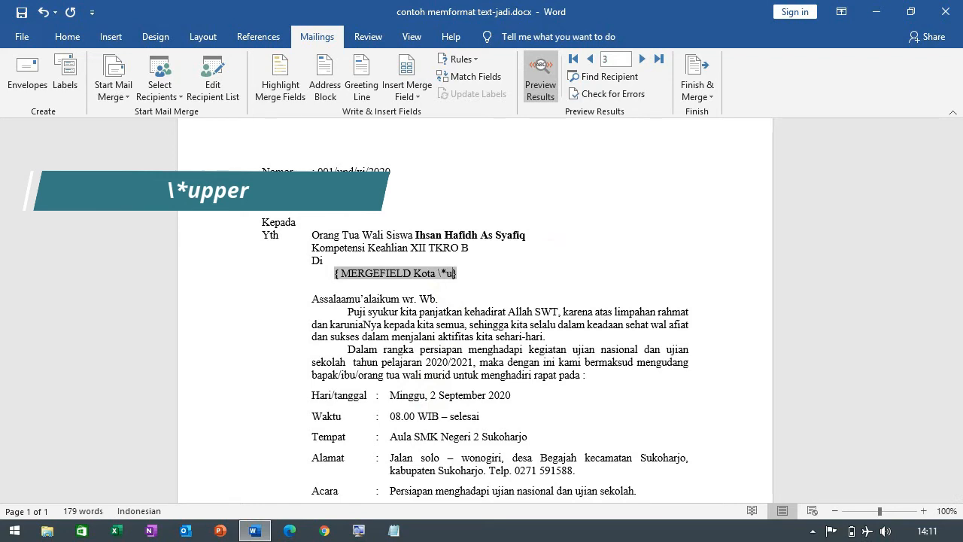
{"action": "type", "text": "pper"}
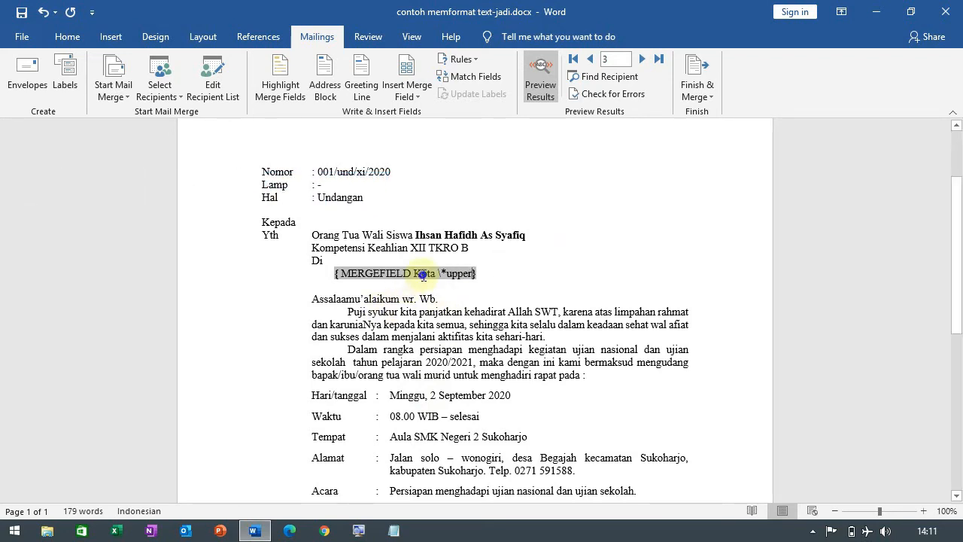
{"action": "right_click", "coordinate": [452, 275]}
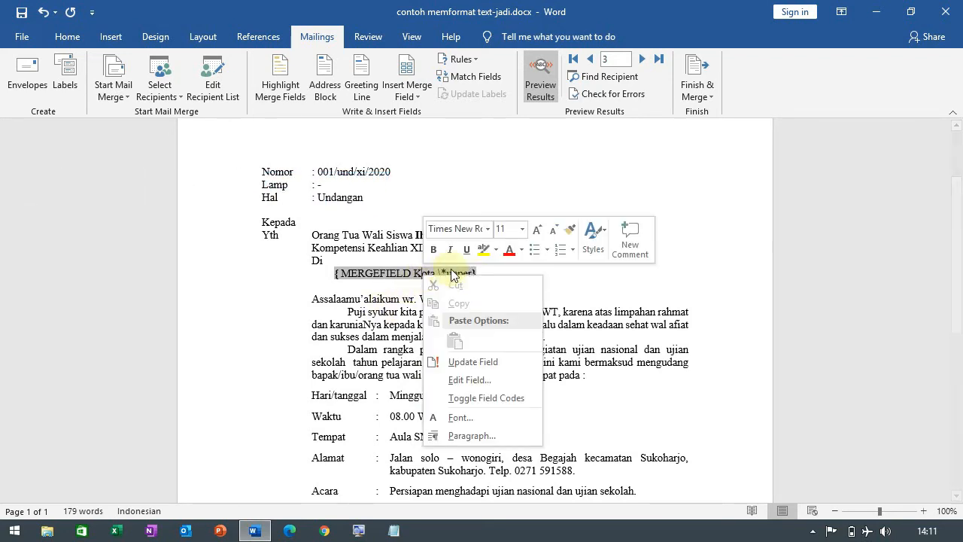
{"action": "left_click", "coordinate": [489, 367]}
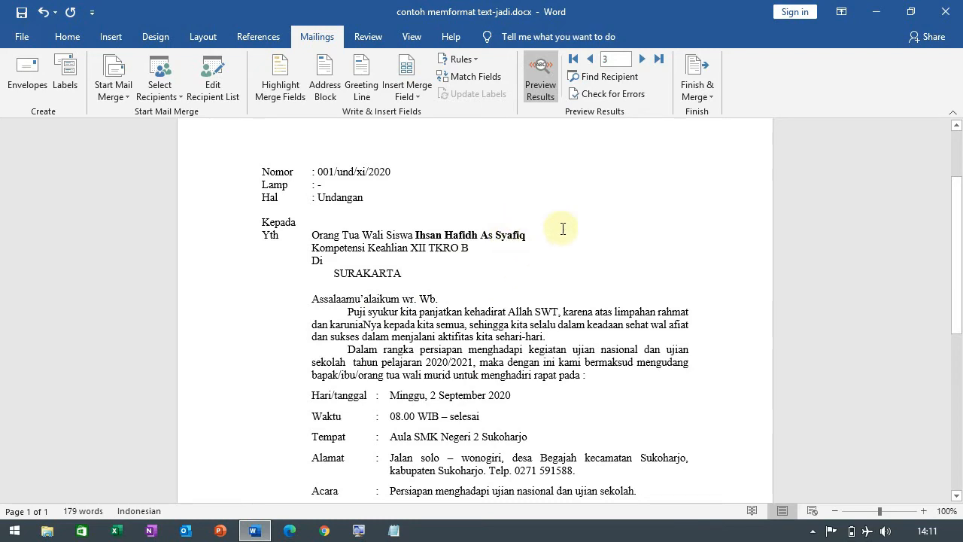
Step: Advance the merge preview one letter at a time from record 3 to record 8, checking the city name's format
{"action": "left_click", "coordinate": [641, 59]}
{"action": "left_click", "coordinate": [641, 58]}
{"action": "left_click", "coordinate": [641, 59]}
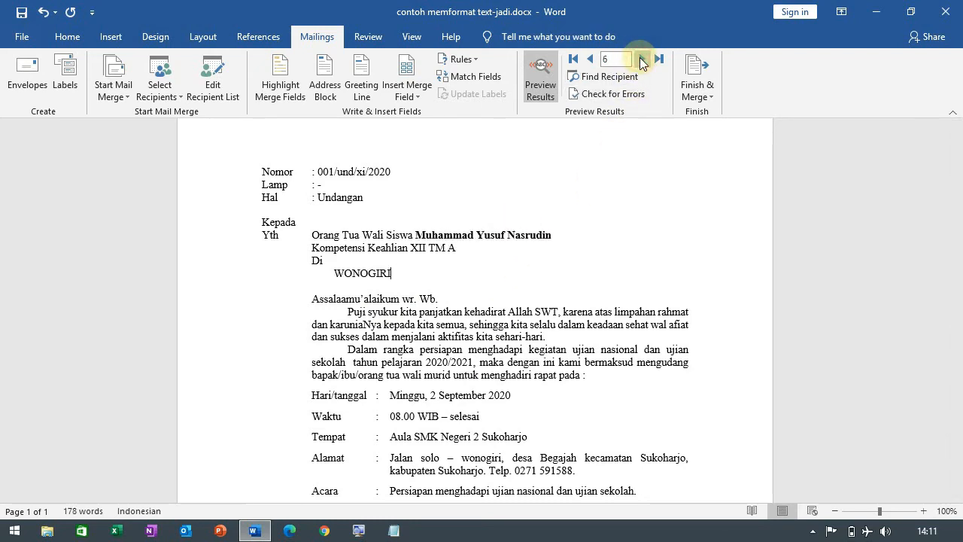
{"action": "left_click", "coordinate": [641, 59]}
{"action": "left_click", "coordinate": [641, 58]}
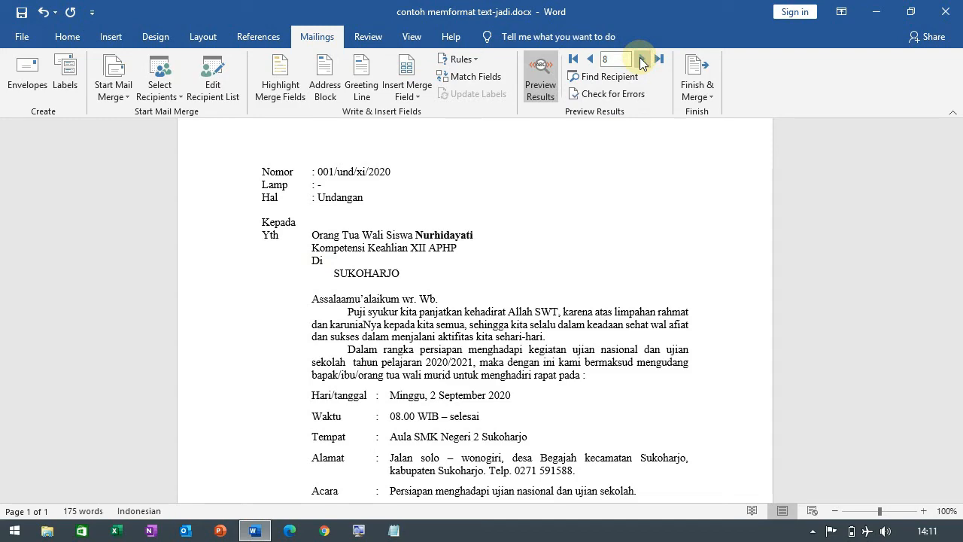
Step: Open biodata siswa.xlsx in Excel, examine the source names and cities on the biodata2020 sheet, and close the workbook
{"action": "left_click", "coordinate": [115, 530]}
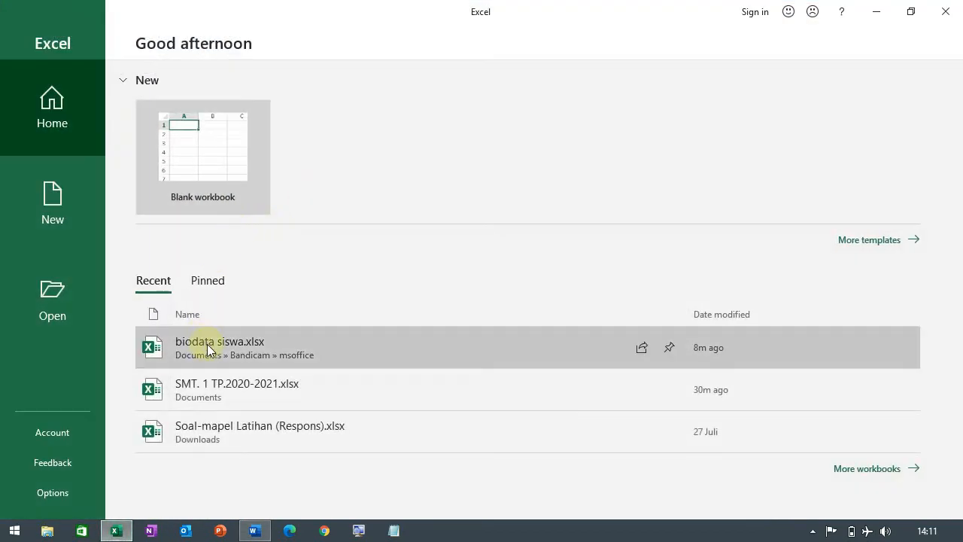
{"action": "left_click", "coordinate": [209, 344]}
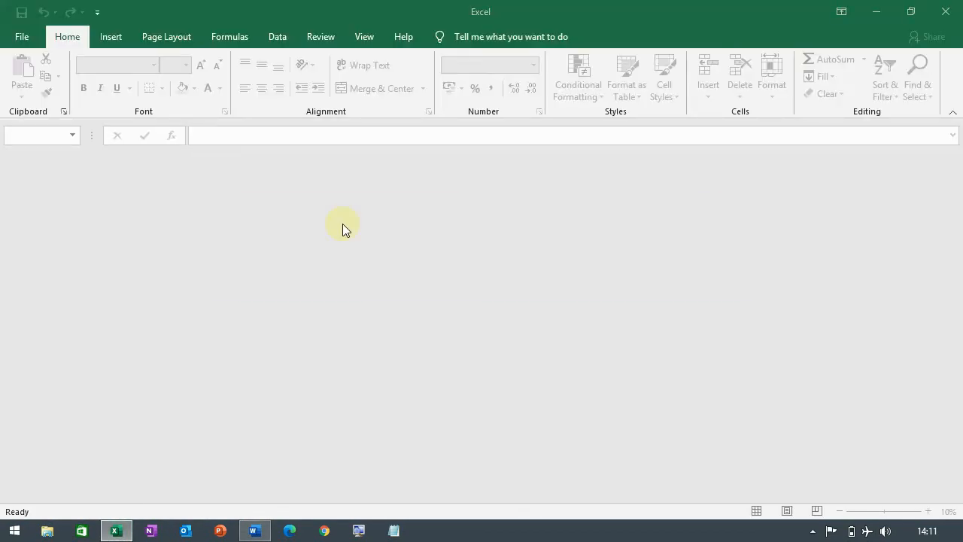
{"action": "left_click", "coordinate": [736, 239]}
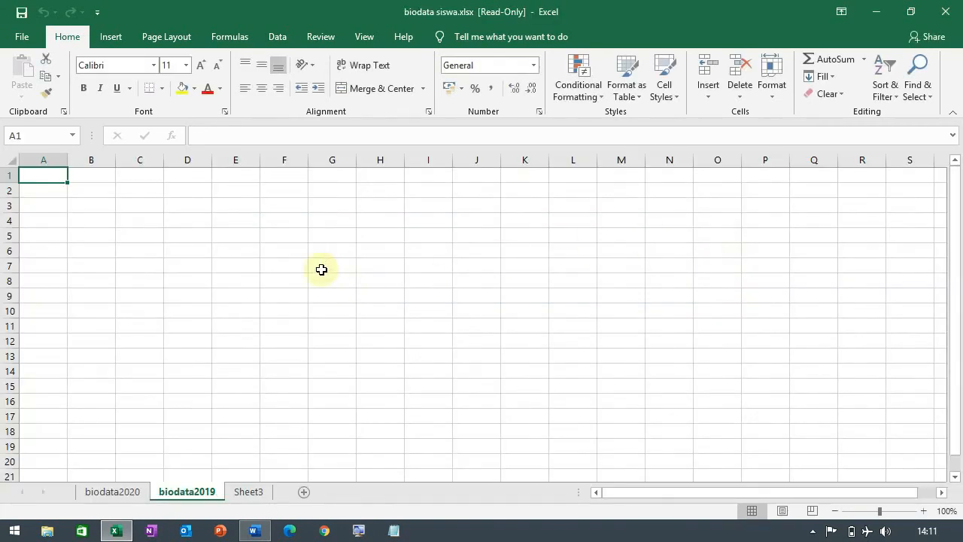
{"action": "left_click", "coordinate": [126, 490]}
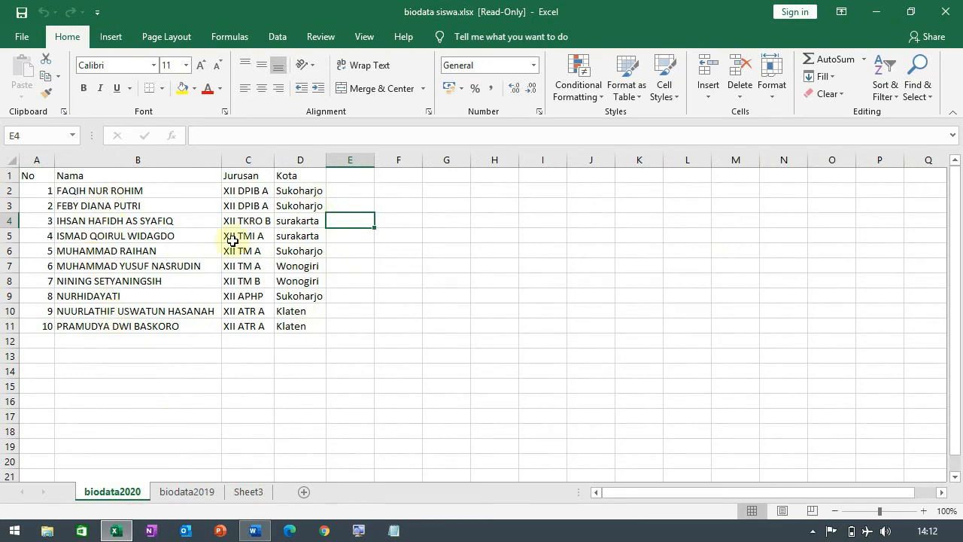
{"action": "left_click", "coordinate": [945, 12]}
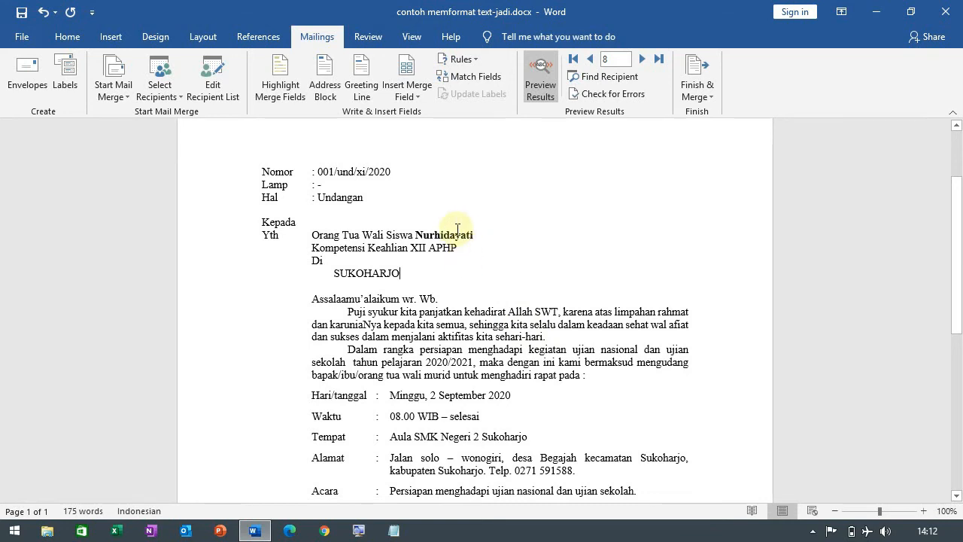
Step: Continue the merge preview in Word through record 9 to record 10, checking the name and city formats
{"action": "scroll", "coordinate": [500, 223], "scroll_direction": "down", "scroll_amount": 3}
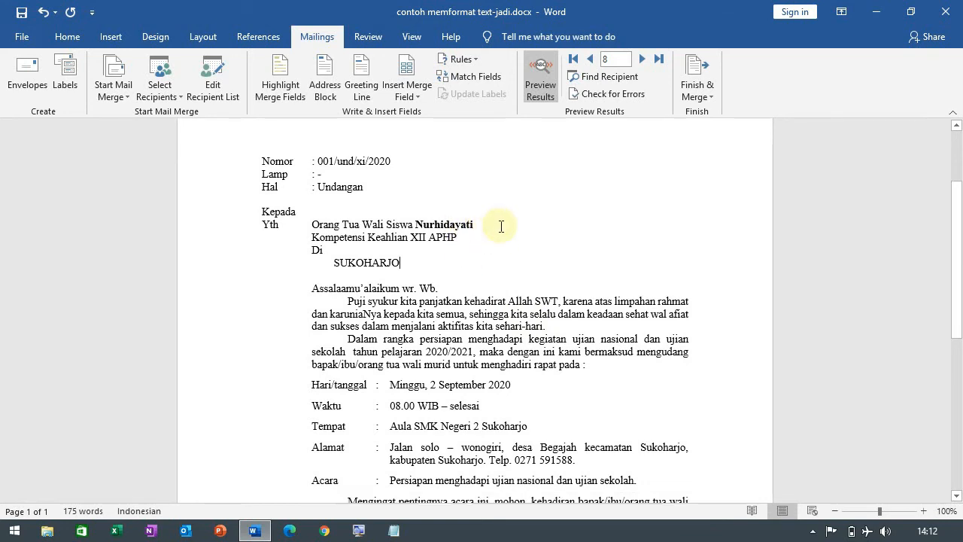
{"action": "scroll", "coordinate": [501, 226], "scroll_direction": "up", "scroll_amount": 4}
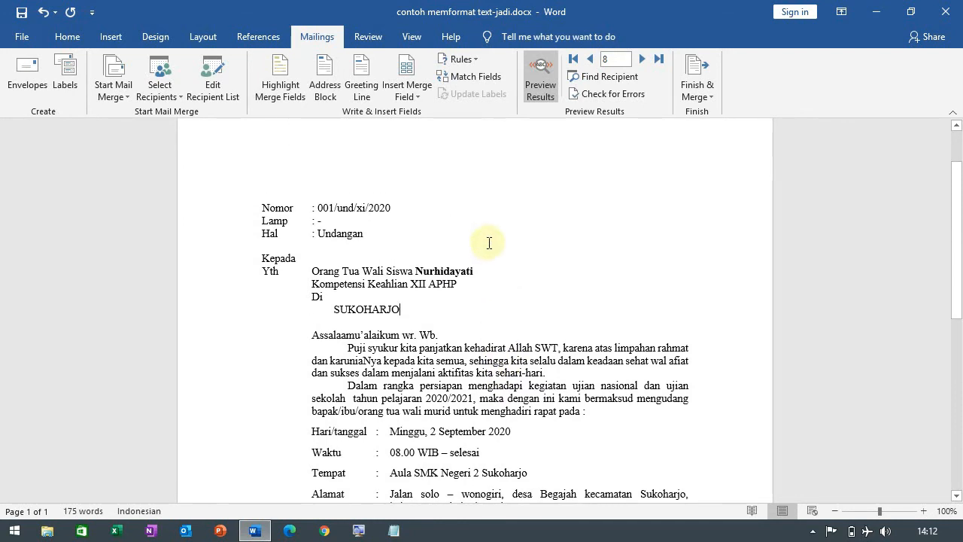
{"action": "left_click", "coordinate": [641, 64]}
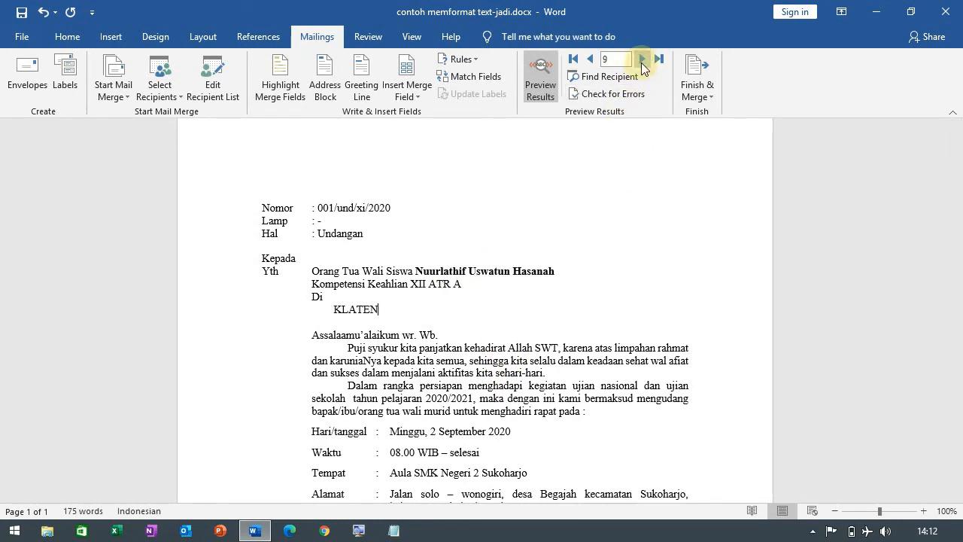
{"action": "left_click", "coordinate": [642, 64]}
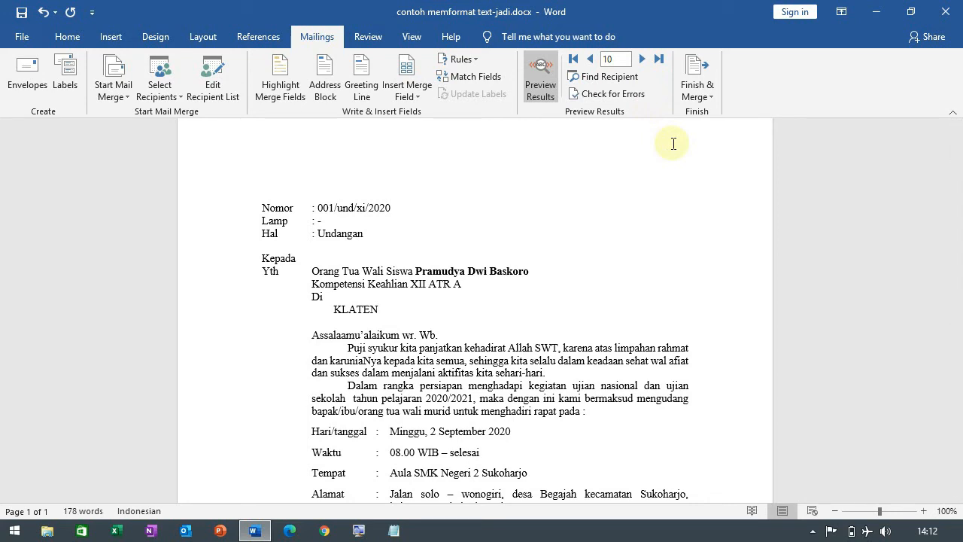
Step: Merge only records 2 to 6 into a new document of individual letters
{"action": "left_click", "coordinate": [702, 86]}
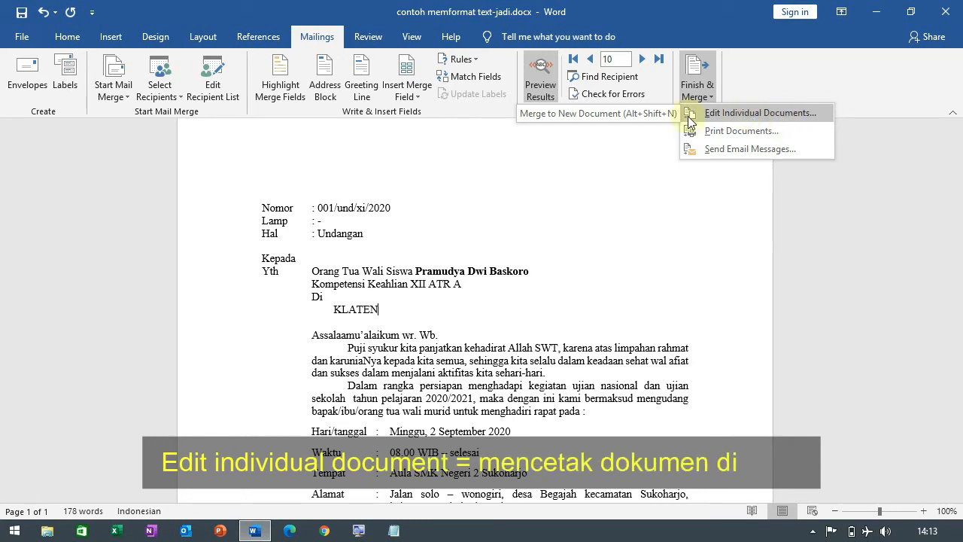
{"action": "left_click", "coordinate": [767, 113]}
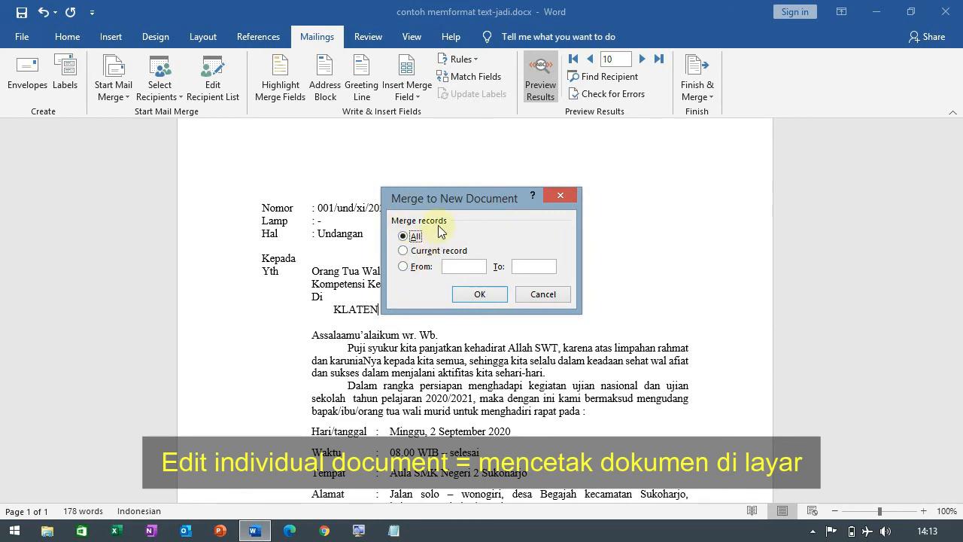
{"action": "left_click", "coordinate": [403, 253]}
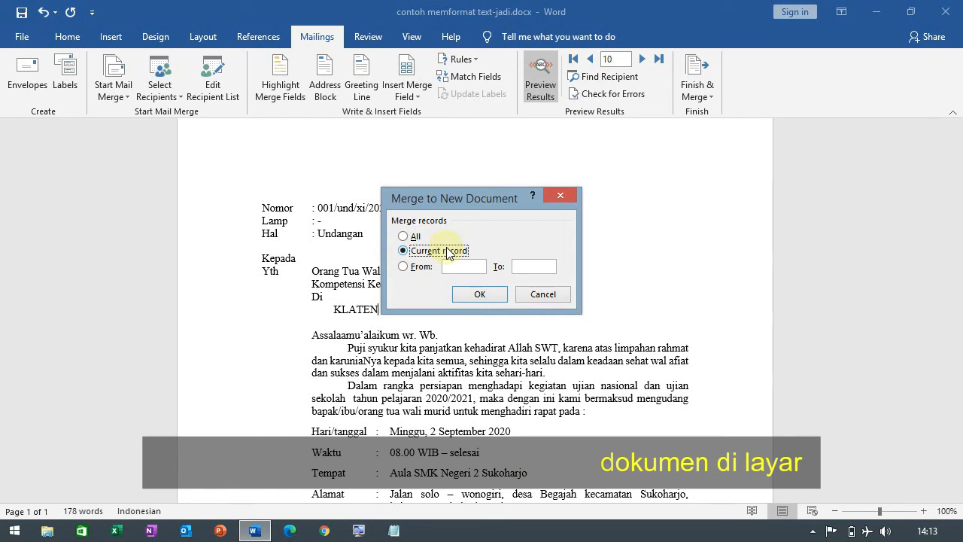
{"action": "left_click_drag", "start_coordinate": [460, 197], "coordinate": [564, 194]}
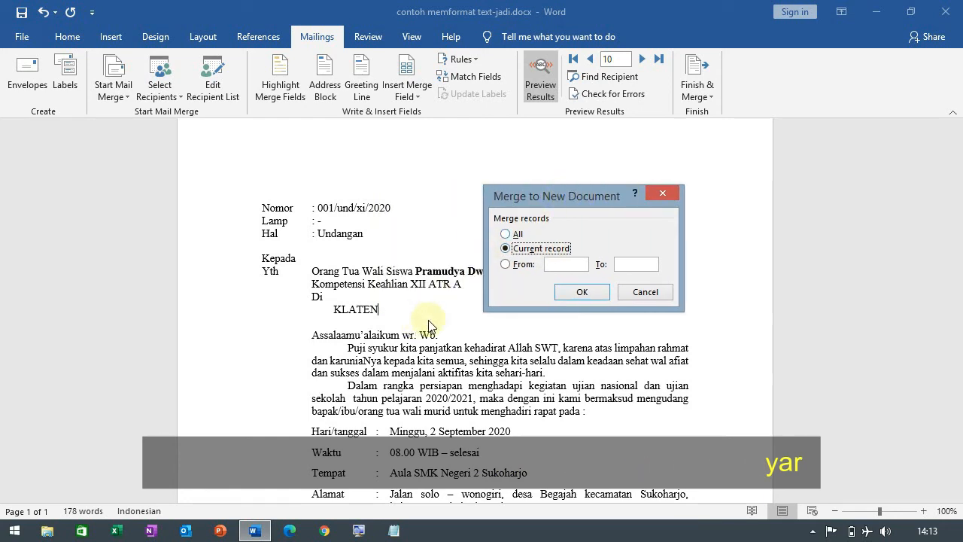
{"action": "left_click", "coordinate": [520, 265]}
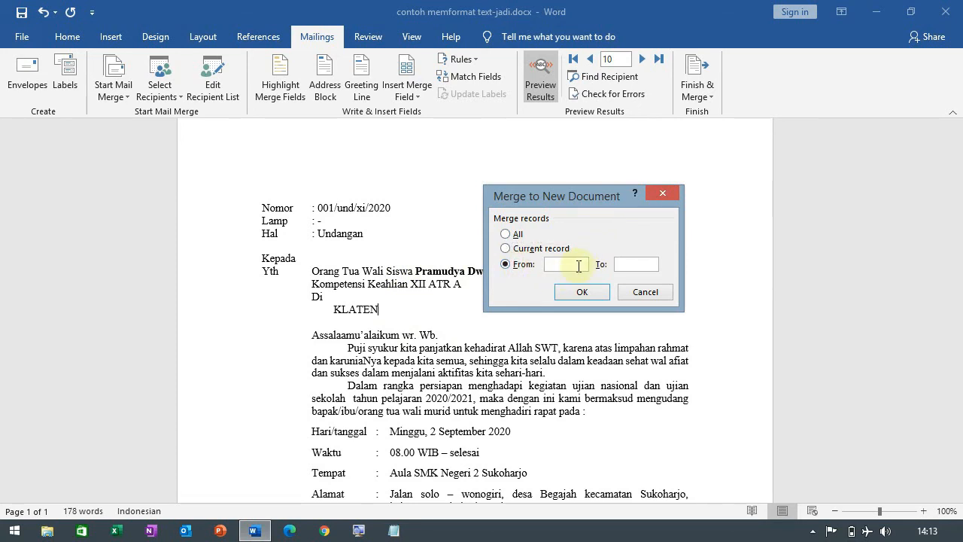
{"action": "type", "text": "2"}
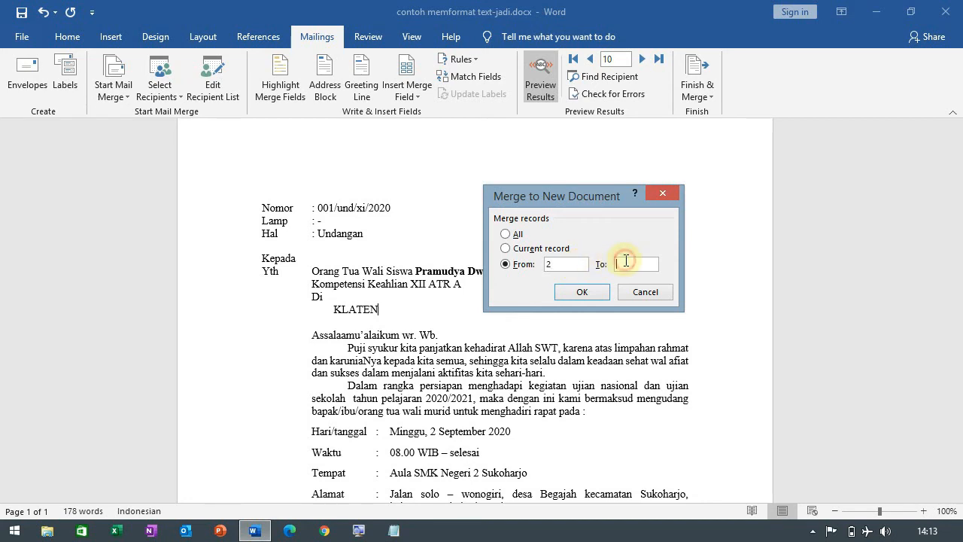
{"action": "type", "text": "6"}
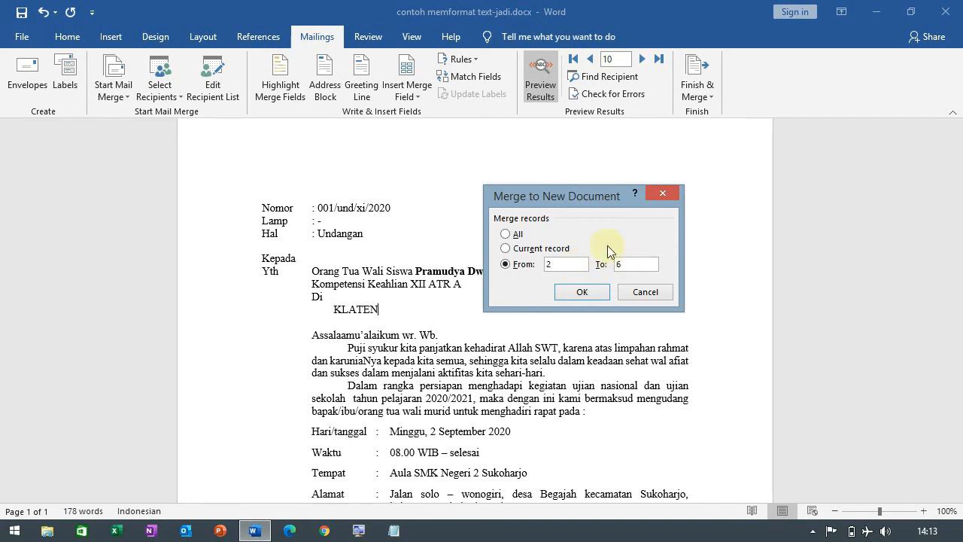
{"action": "left_click", "coordinate": [584, 293]}
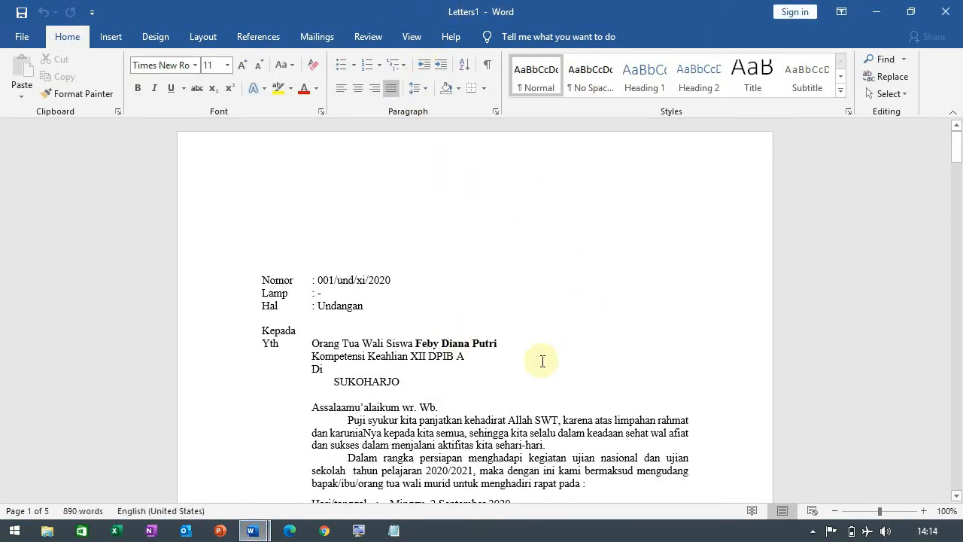
Step: Look through the first three merged letters in the new document, checking the student name and city formatting
{"action": "scroll", "coordinate": [542, 361], "scroll_direction": "down", "scroll_amount": 3}
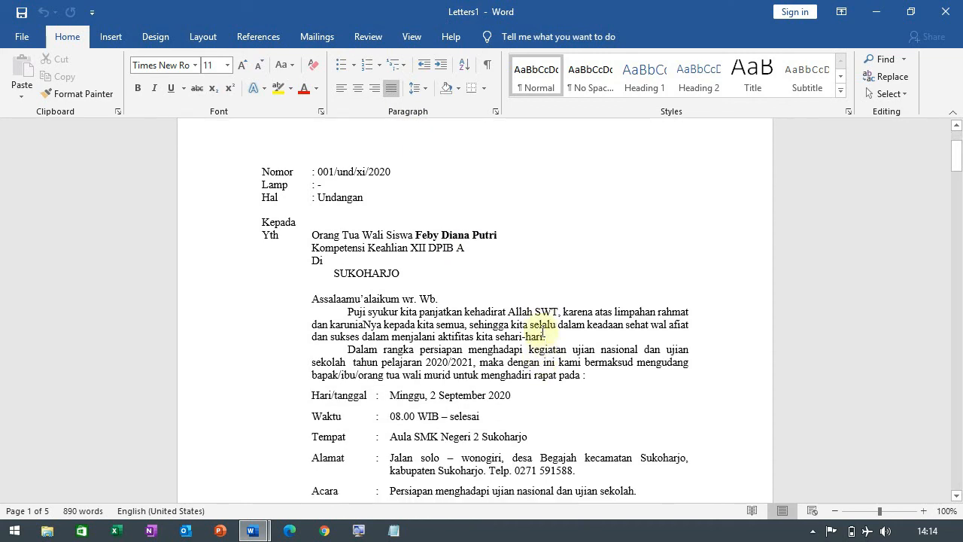
{"action": "scroll", "coordinate": [537, 314], "scroll_direction": "up", "scroll_amount": 3}
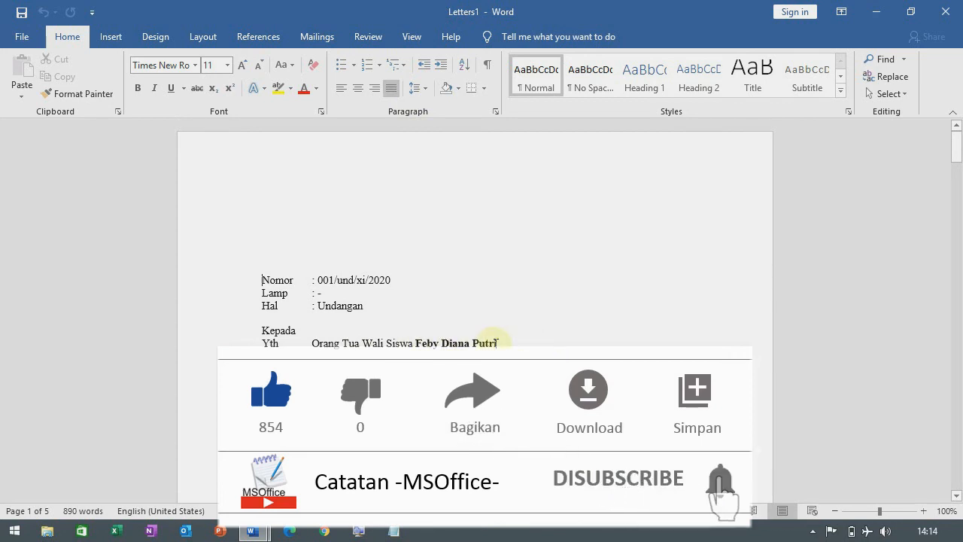
{"action": "scroll", "coordinate": [497, 342], "scroll_direction": "down", "scroll_amount": 10}
{"action": "scroll", "coordinate": [496, 342], "scroll_direction": "down", "scroll_amount": 9}
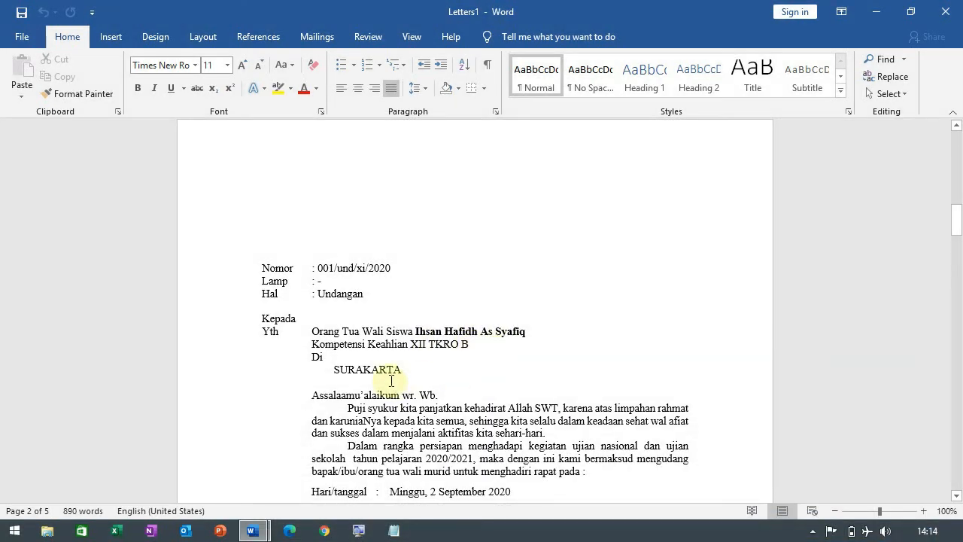
{"action": "scroll", "coordinate": [451, 364], "scroll_direction": "down", "scroll_amount": 5}
{"action": "scroll", "coordinate": [455, 364], "scroll_direction": "down", "scroll_amount": 18}
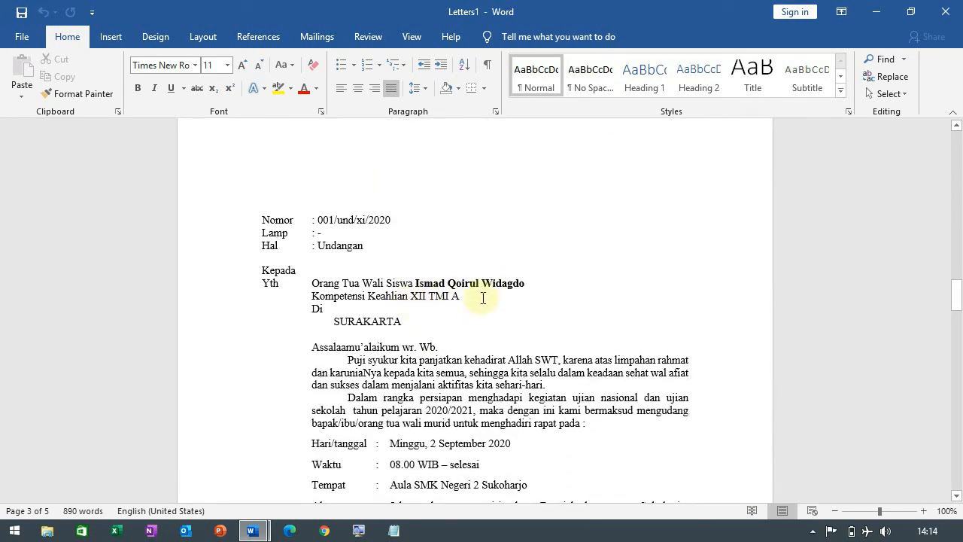
Step: Check the name and city formatting in the remaining merged letters, and close Letters1 without saving it
{"action": "scroll", "coordinate": [421, 322], "scroll_direction": "down", "scroll_amount": 9}
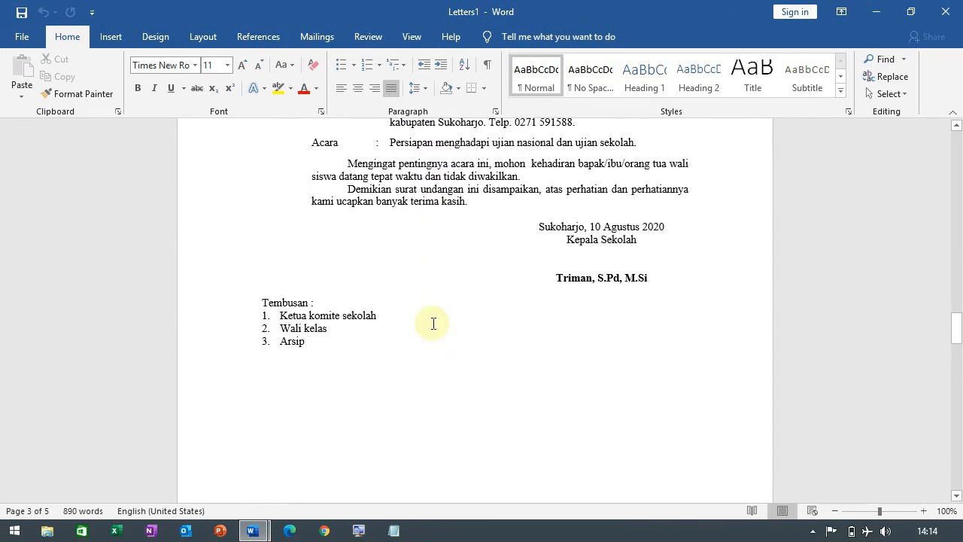
{"action": "scroll", "coordinate": [433, 323], "scroll_direction": "down", "scroll_amount": 11}
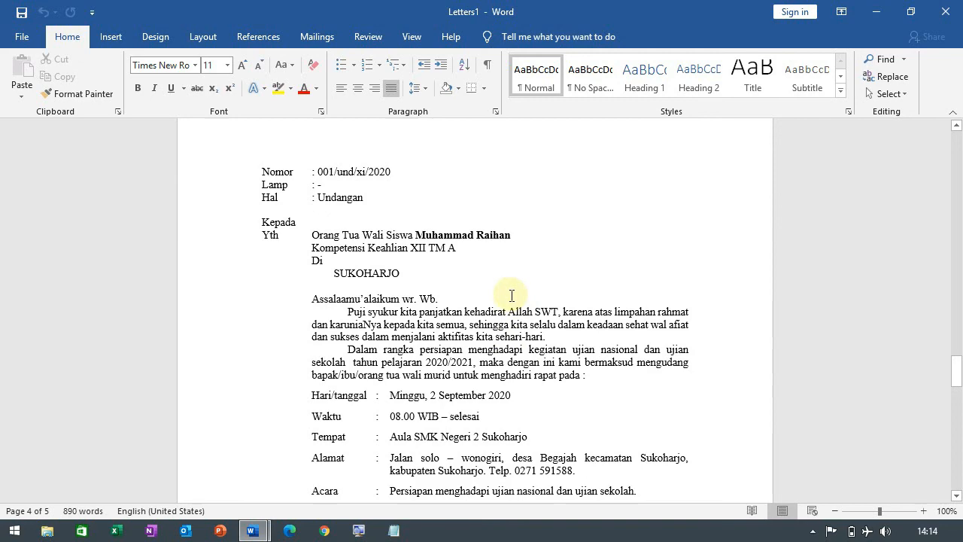
{"action": "scroll", "coordinate": [510, 298], "scroll_direction": "down", "scroll_amount": 15}
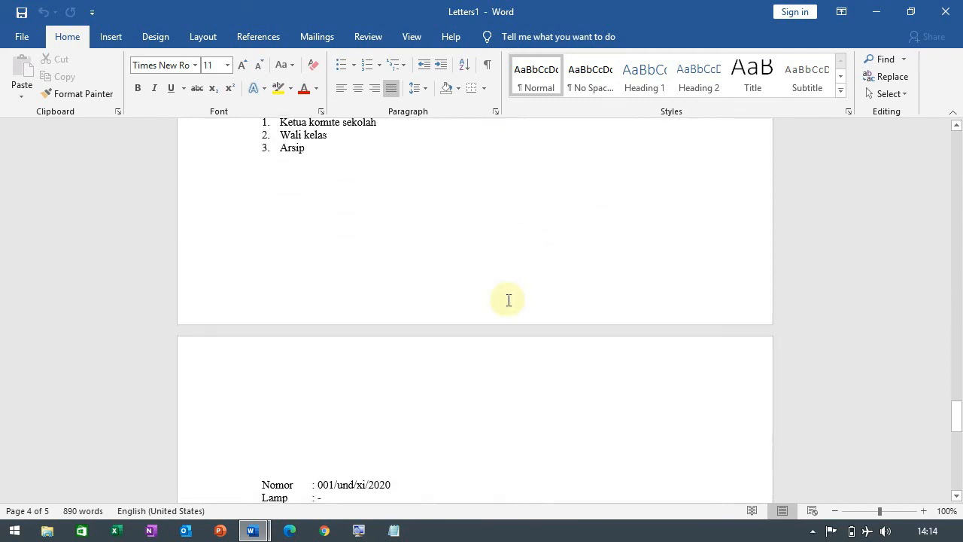
{"action": "scroll", "coordinate": [507, 301], "scroll_direction": "down", "scroll_amount": 10}
{"action": "scroll", "coordinate": [506, 305], "scroll_direction": "up", "scroll_amount": 15}
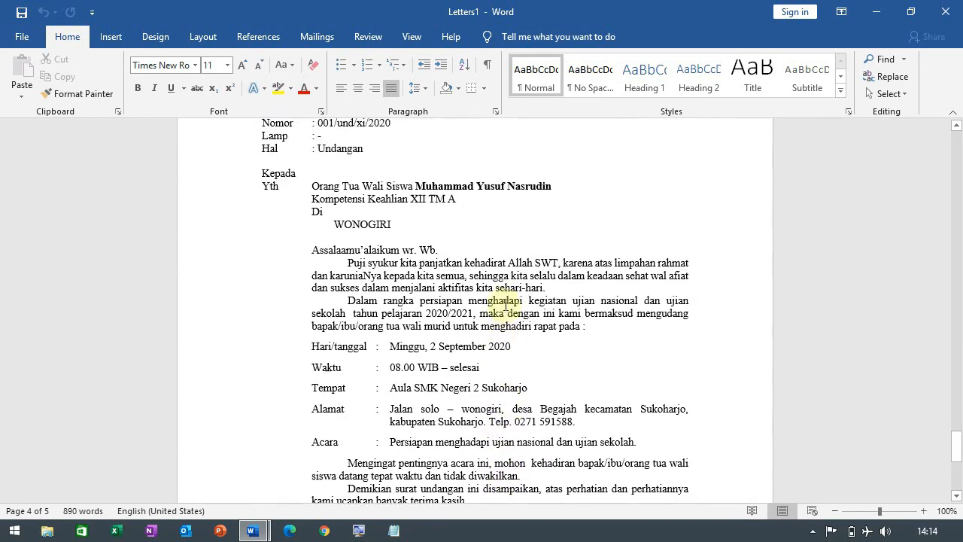
{"action": "scroll", "coordinate": [506, 304], "scroll_direction": "up", "scroll_amount": 15}
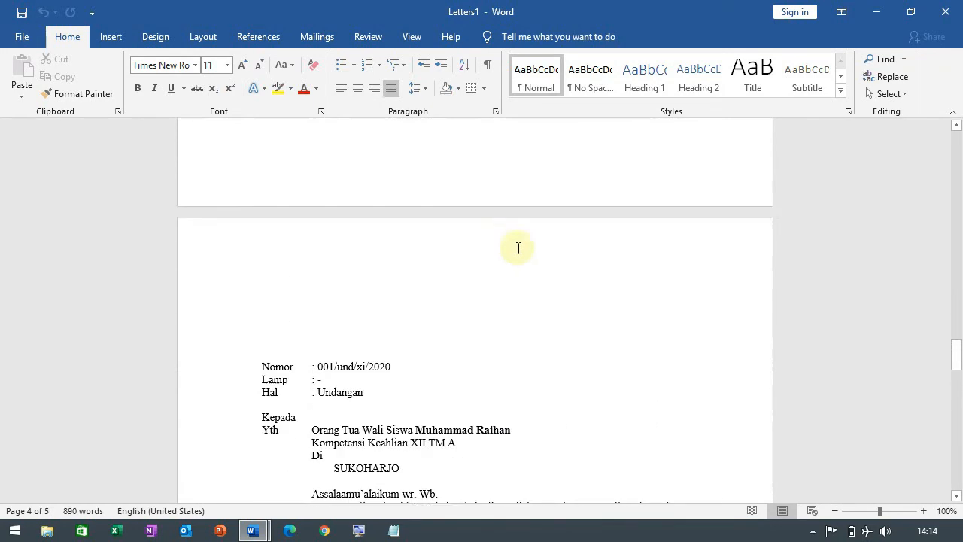
{"action": "left_click", "coordinate": [944, 13]}
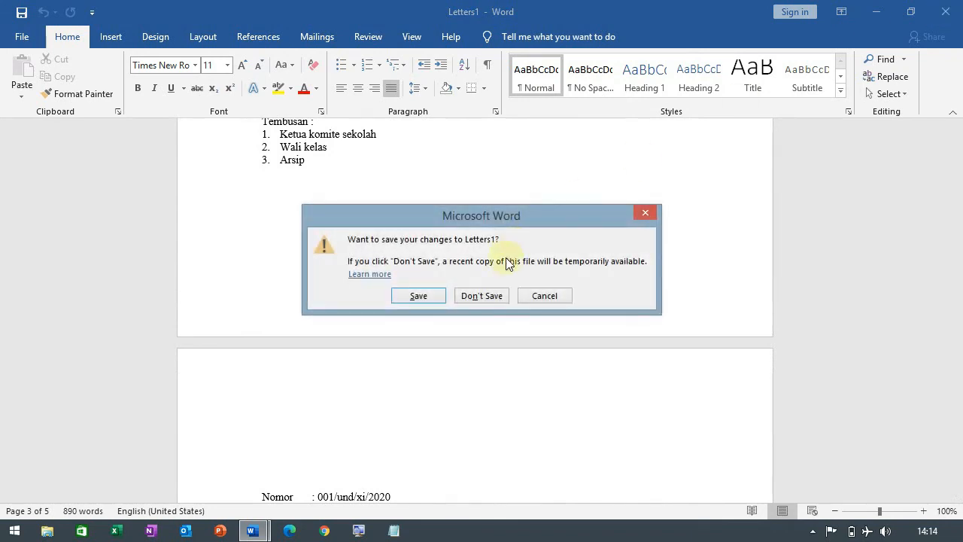
{"action": "left_click", "coordinate": [482, 296]}
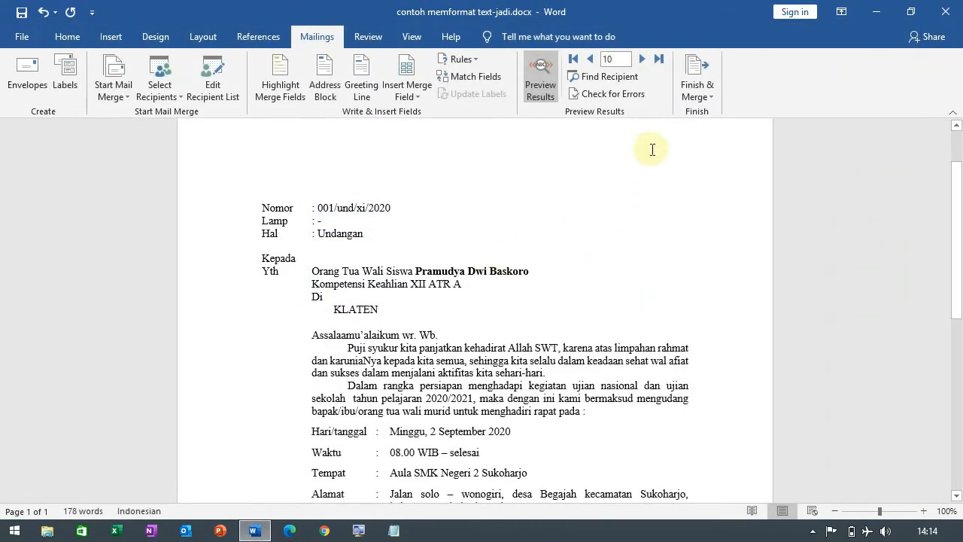
Step: Examine the record range options for printing the merge, continue to the print settings with all records, and cancel the print
{"action": "left_click", "coordinate": [709, 93]}
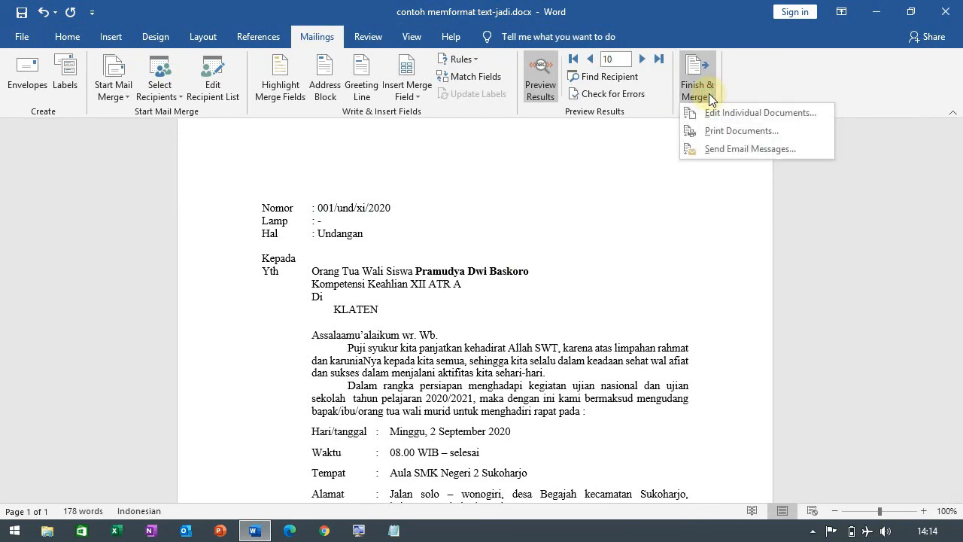
{"action": "left_click", "coordinate": [754, 132]}
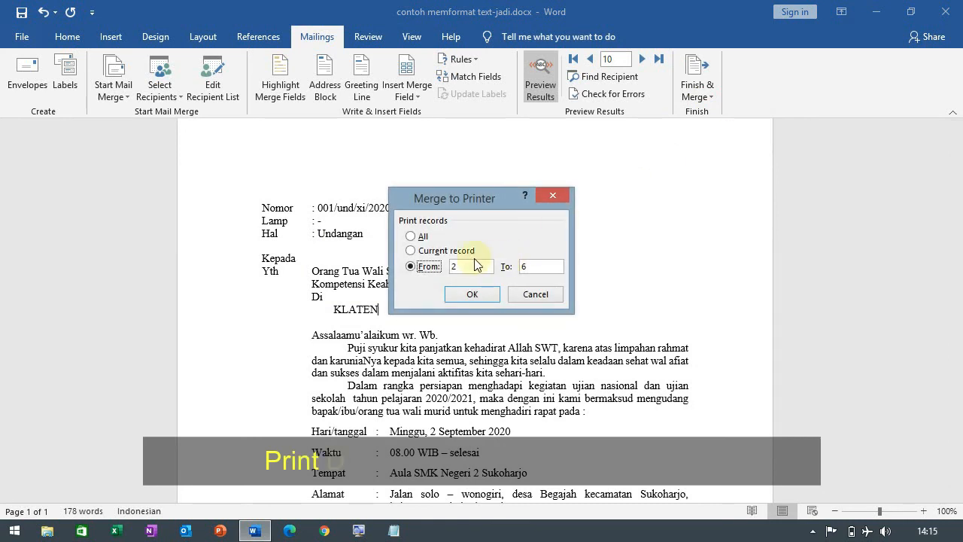
{"action": "left_click", "coordinate": [425, 238]}
{"action": "left_click", "coordinate": [426, 252]}
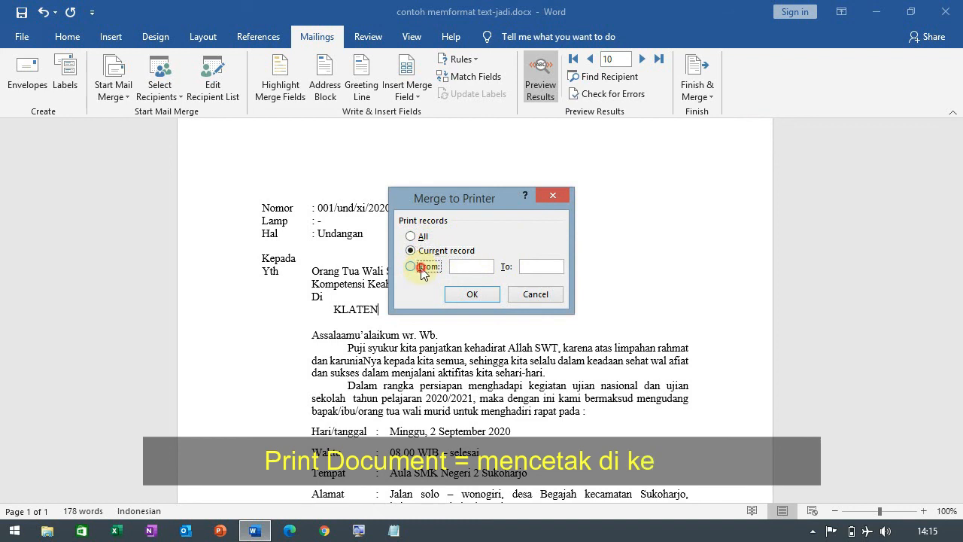
{"action": "left_click", "coordinate": [424, 268]}
{"action": "left_click", "coordinate": [473, 266]}
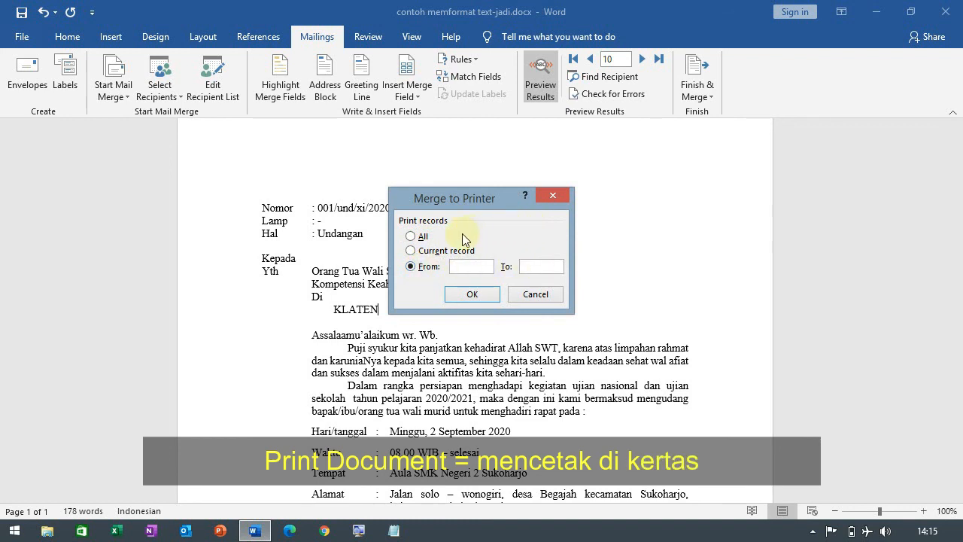
{"action": "left_click", "coordinate": [425, 237]}
{"action": "left_click", "coordinate": [469, 297]}
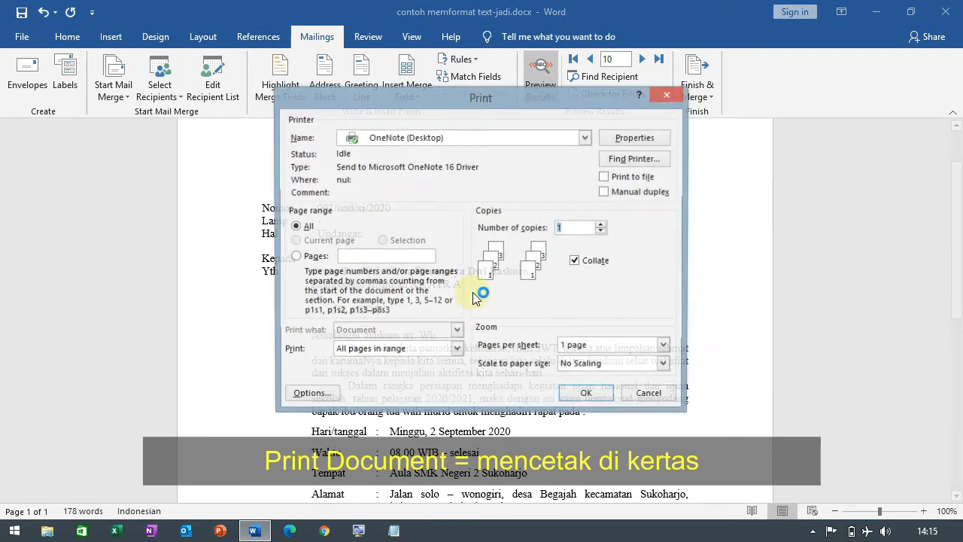
{"action": "left_click", "coordinate": [579, 392]}
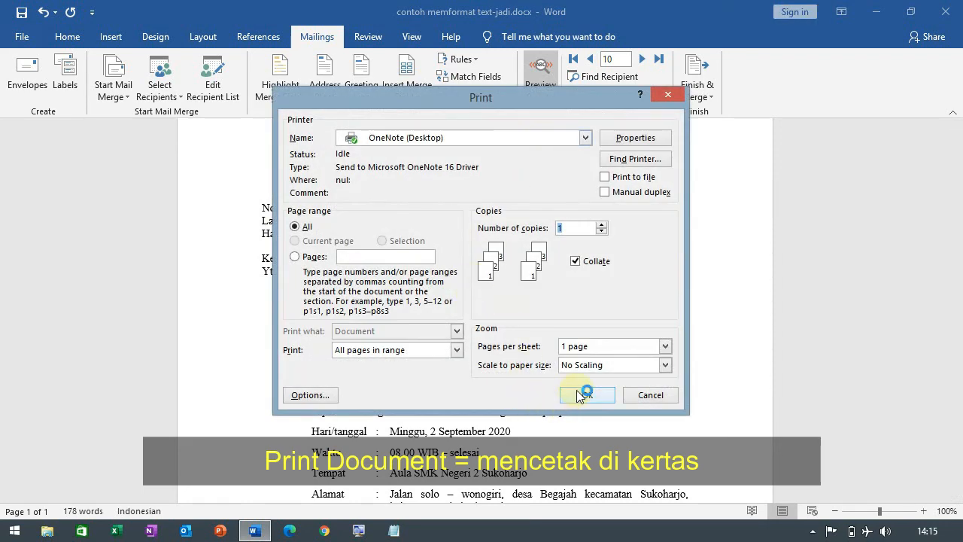
{"action": "left_click", "coordinate": [651, 396]}
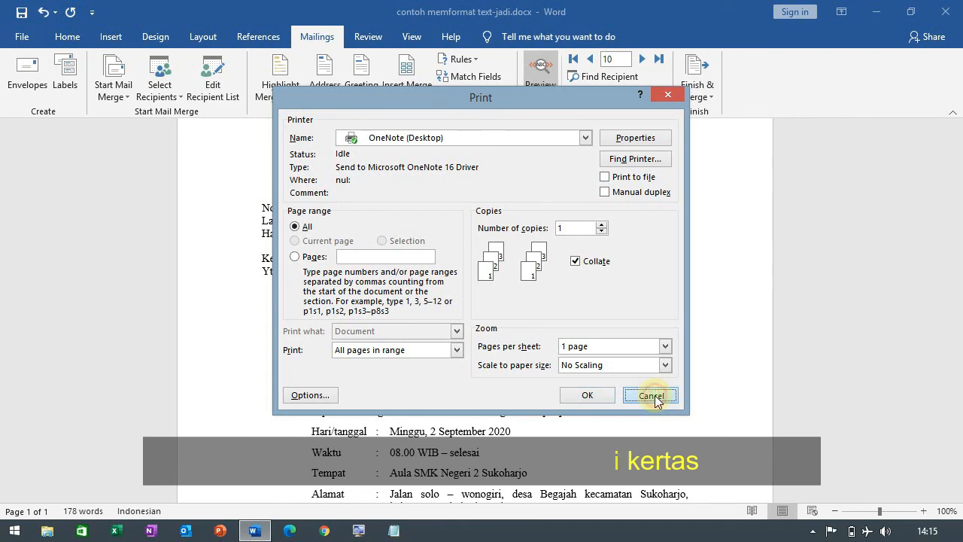